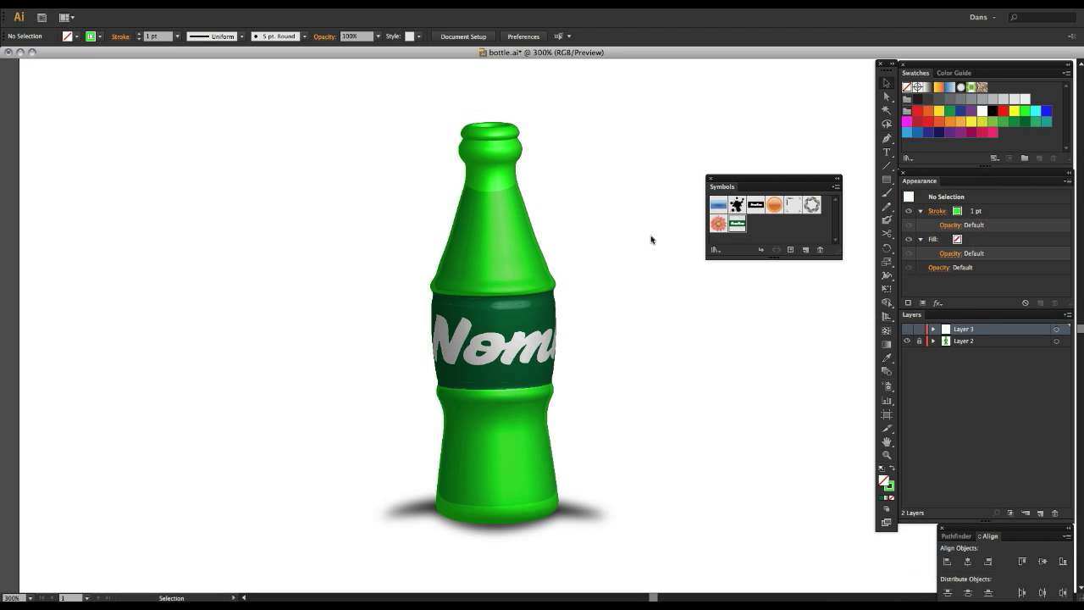
Step: Pan the view back and forth to reposition the green Nom bottle on screen
mouse_move(502, 282)
left_mouse_down()
mouse_move(431, 295)
mouse_move(479, 276)
mouse_move(438, 296)
mouse_move(483, 237)
left_mouse_up()
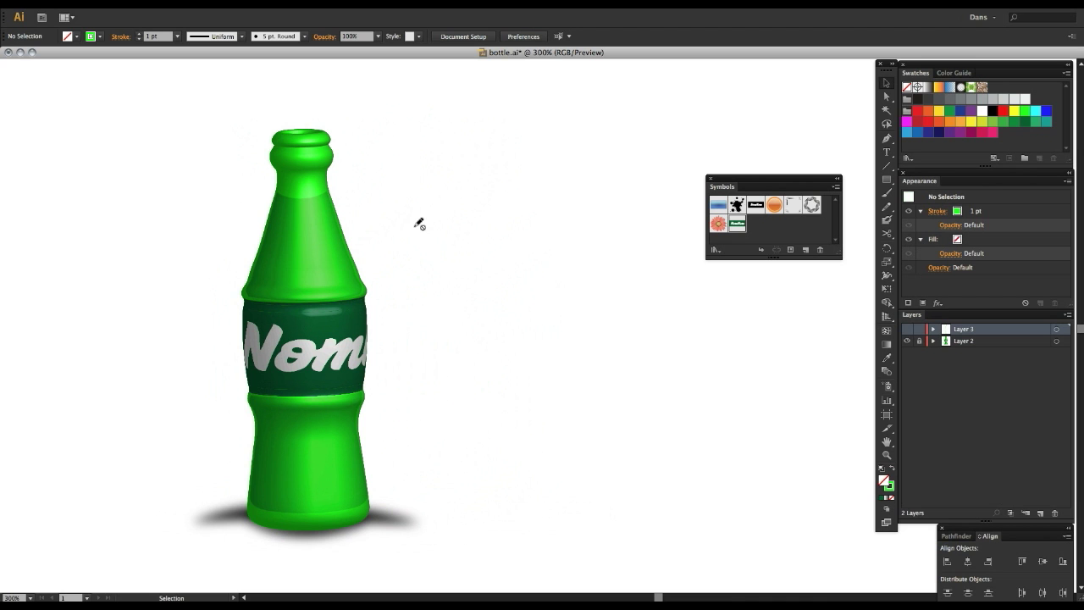
left_click_drag(484, 327, 633, 339)
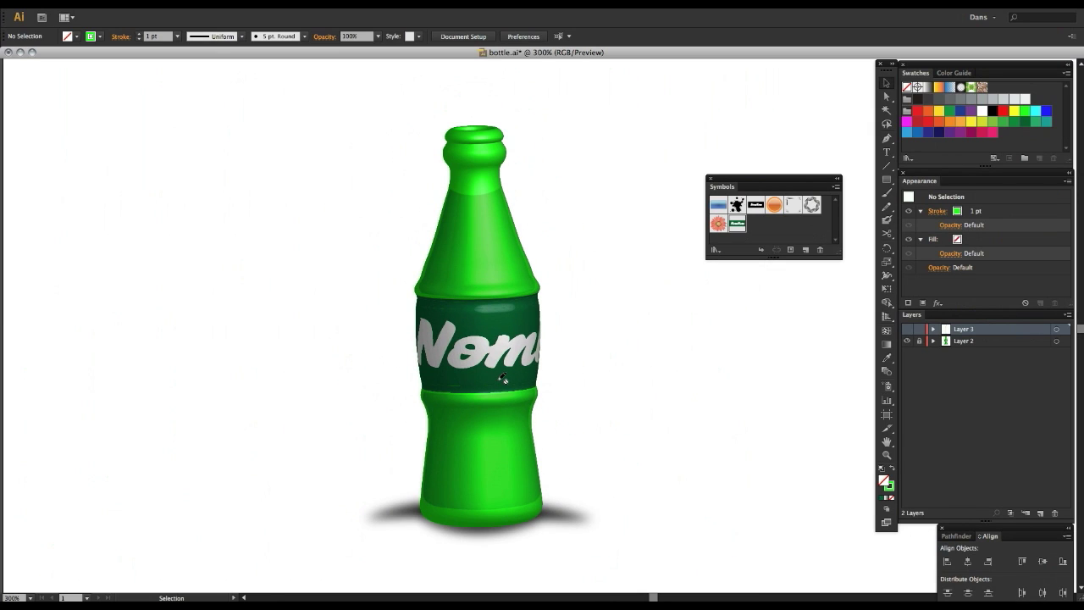
left_click_drag(529, 371, 375, 360)
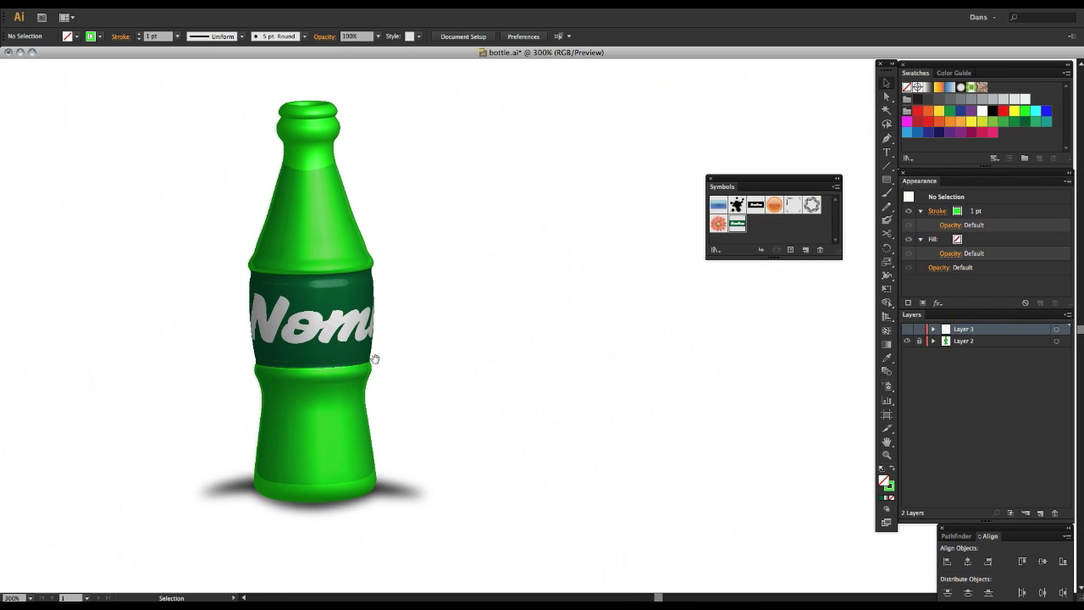
mouse_move(436, 230)
left_mouse_down()
mouse_move(421, 305)
mouse_move(431, 243)
left_mouse_up()
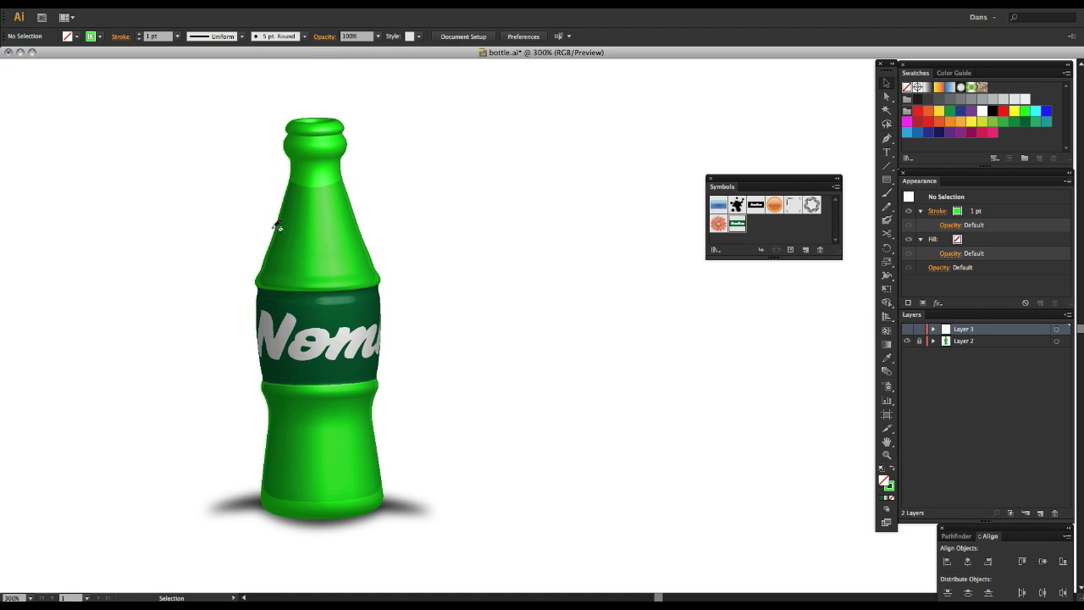
mouse_move(410, 147)
left_mouse_down()
mouse_move(410, 220)
mouse_move(391, 153)
mouse_move(418, 195)
left_mouse_up()
mouse_move(442, 313)
left_mouse_down()
mouse_move(397, 295)
mouse_move(490, 273)
left_mouse_up()
left_click_drag(468, 315, 457, 317)
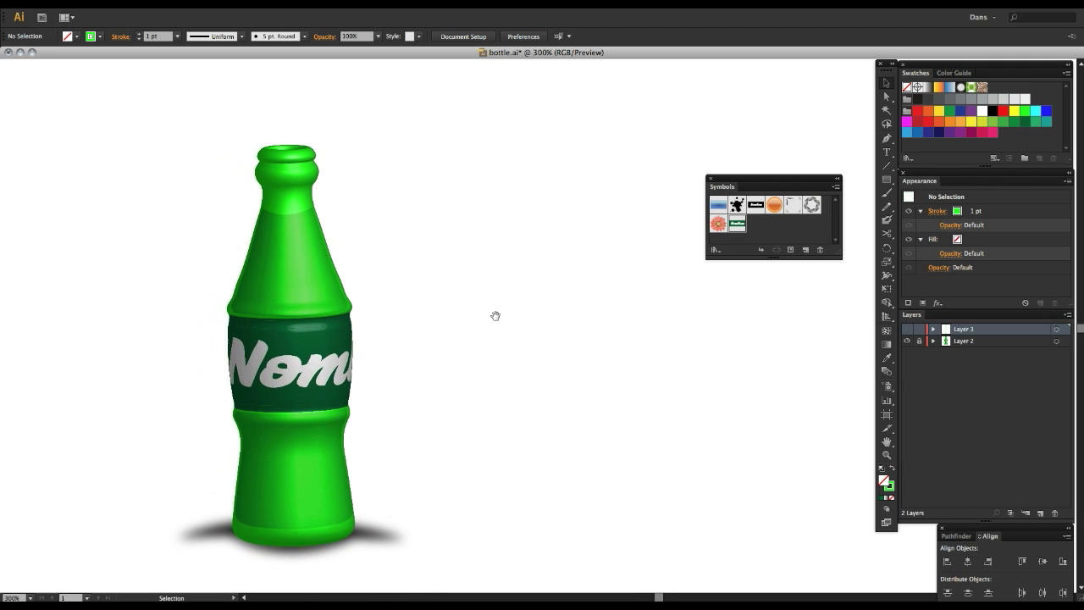
Step: Move the Symbols panel up out of the way and choose Effect > 3D > Revolve
left_click_drag(749, 179, 769, 79)
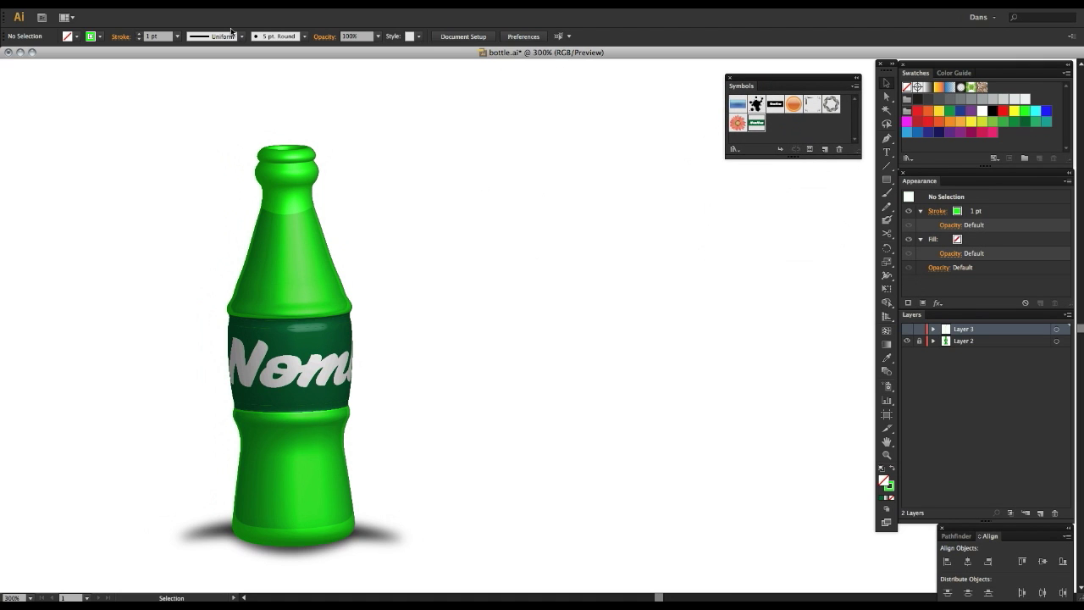
left_click(242, 3)
mouse_move(248, 71)
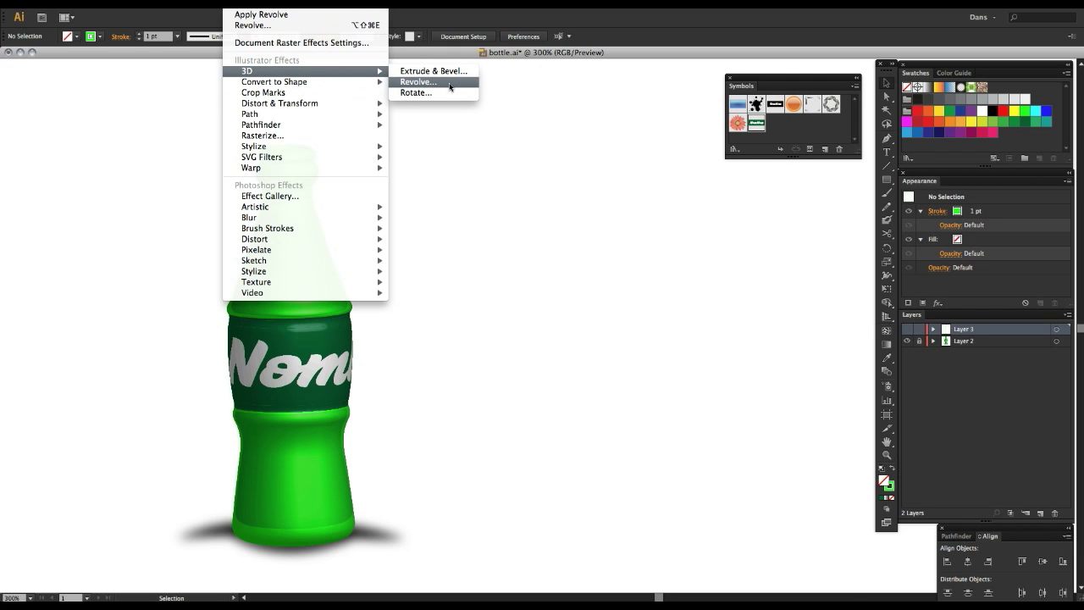
left_click(450, 84)
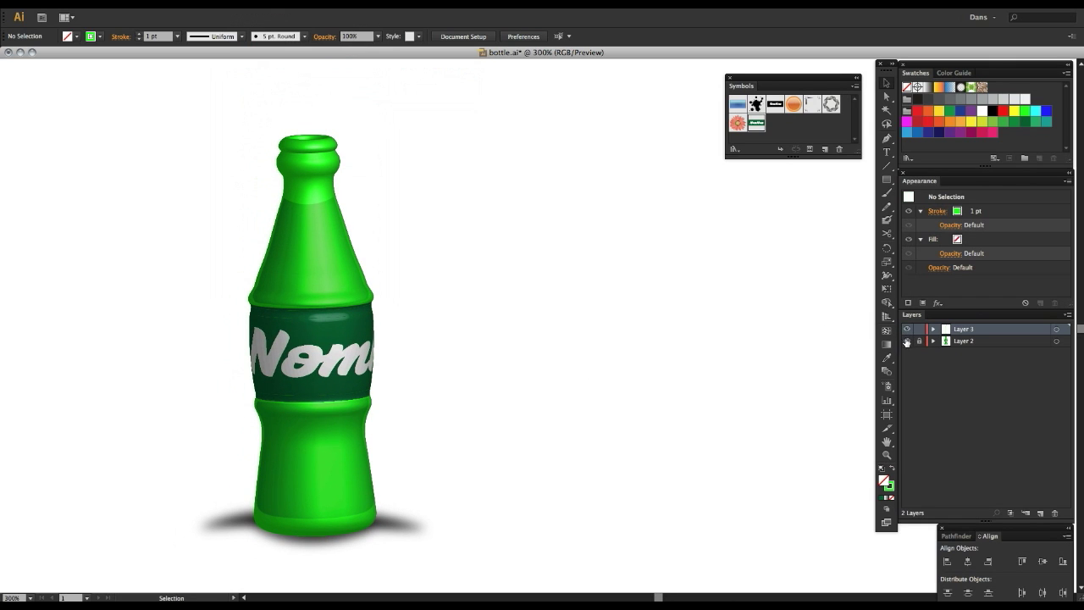
Step: Select the bottle profile outline and give it a black stroke
left_click_drag(532, 312, 487, 254)
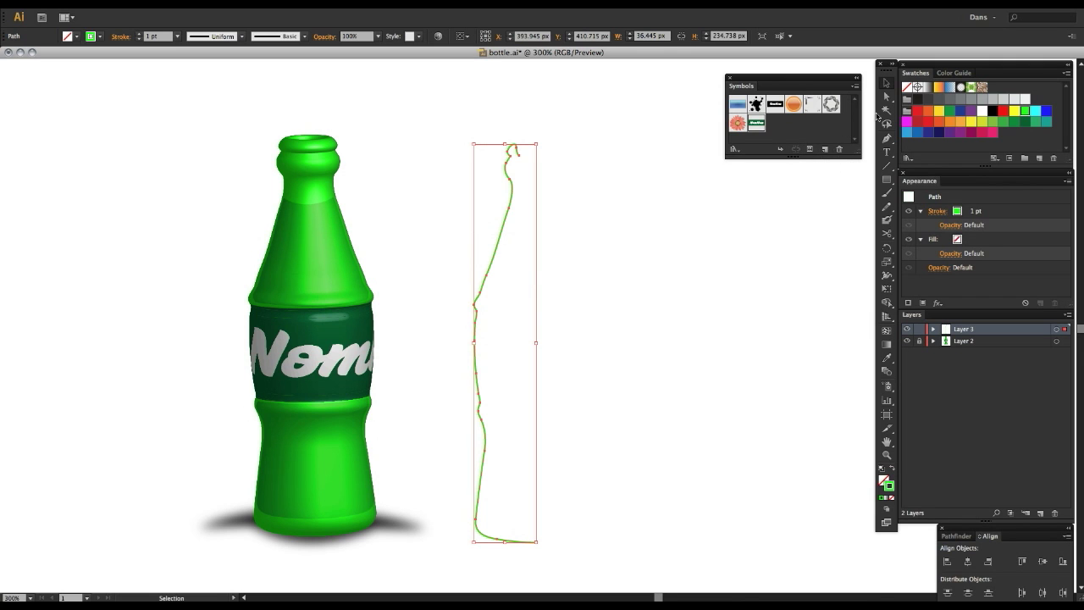
left_click(993, 111)
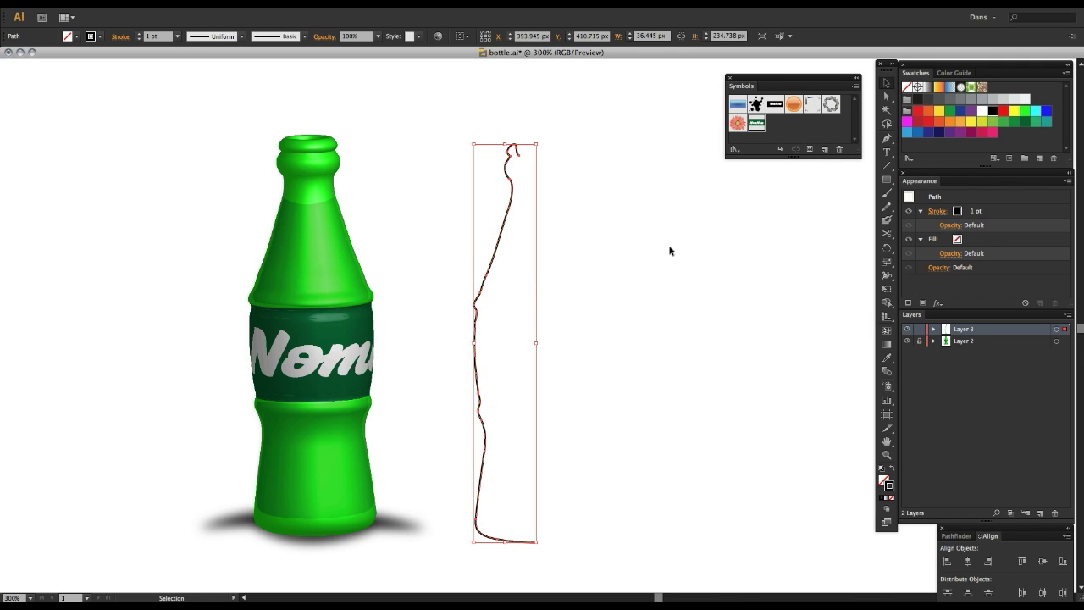
left_click(557, 248)
Step: Reselect the profile outline and align it along the green bottle's left edge
left_click_drag(452, 281, 532, 288)
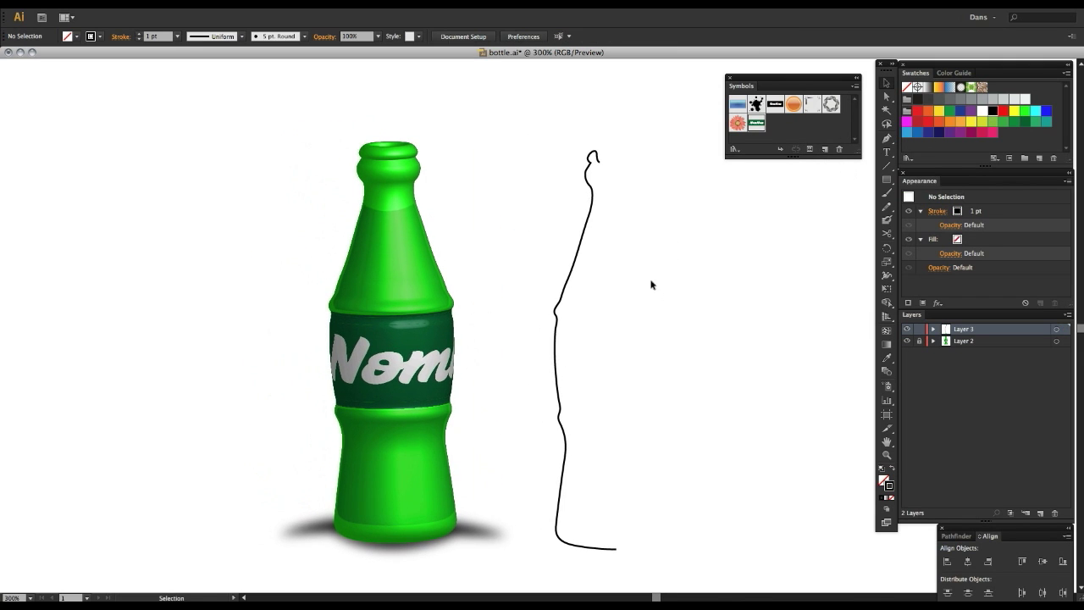
left_click_drag(653, 313, 619, 311)
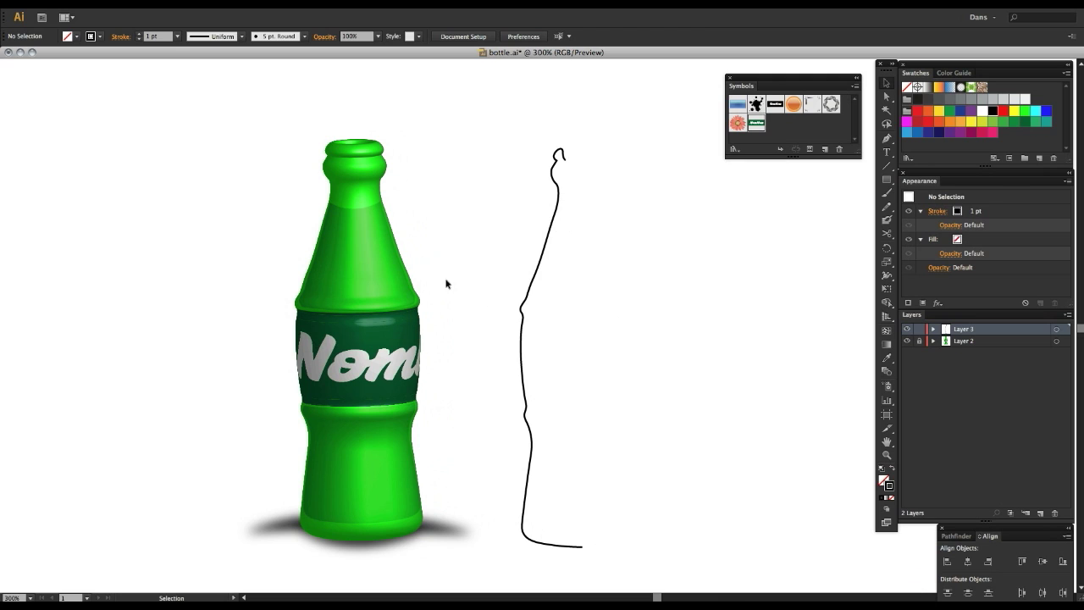
left_click_drag(583, 243, 541, 214)
left_click(515, 125)
left_click_drag(580, 223, 545, 213)
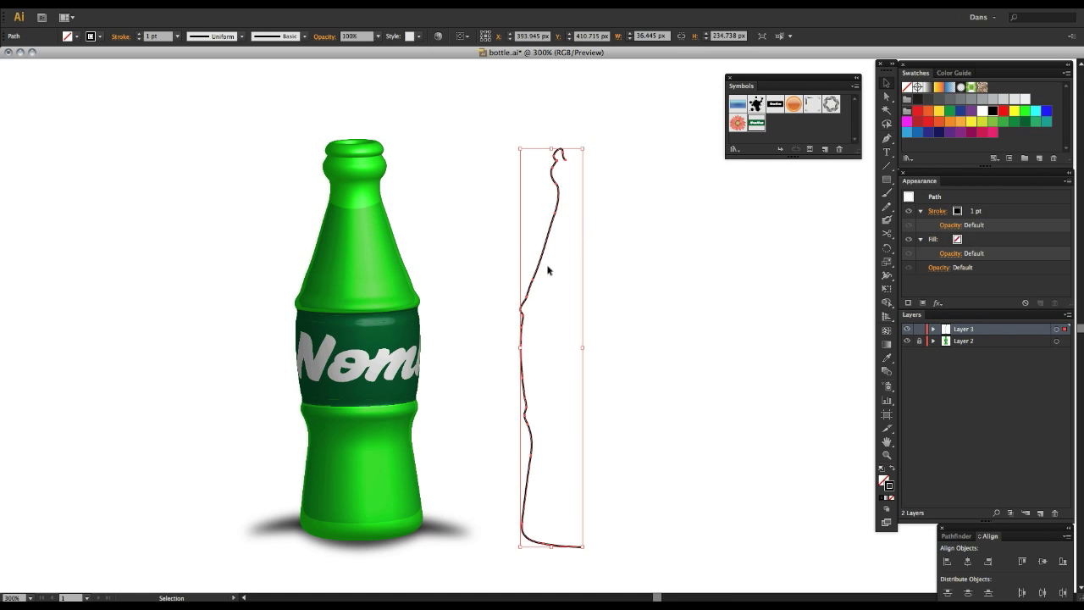
left_click_drag(546, 262, 337, 262)
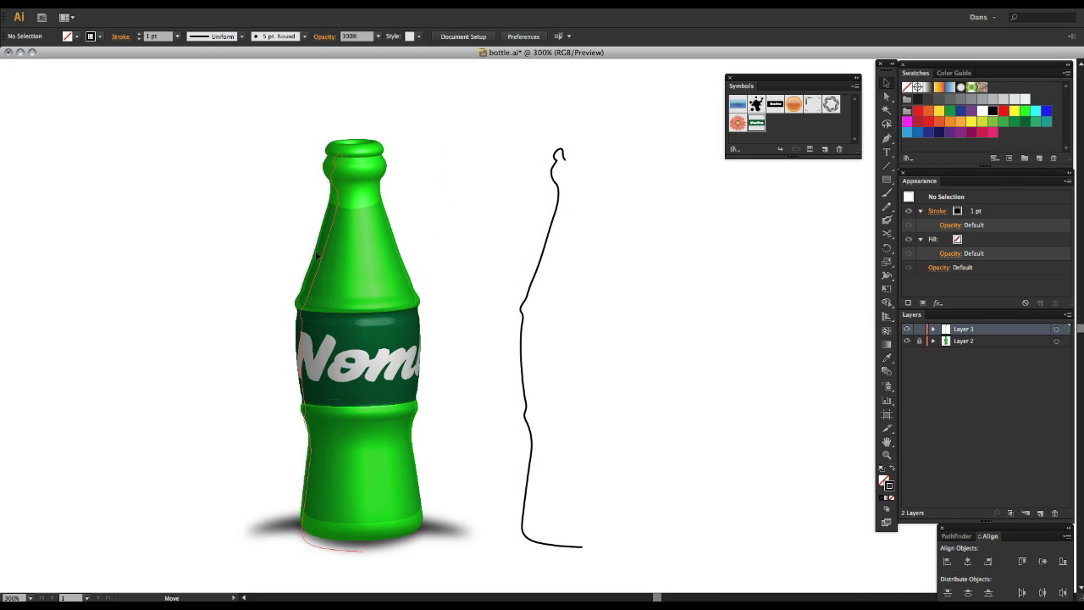
left_click_drag(337, 261, 315, 252)
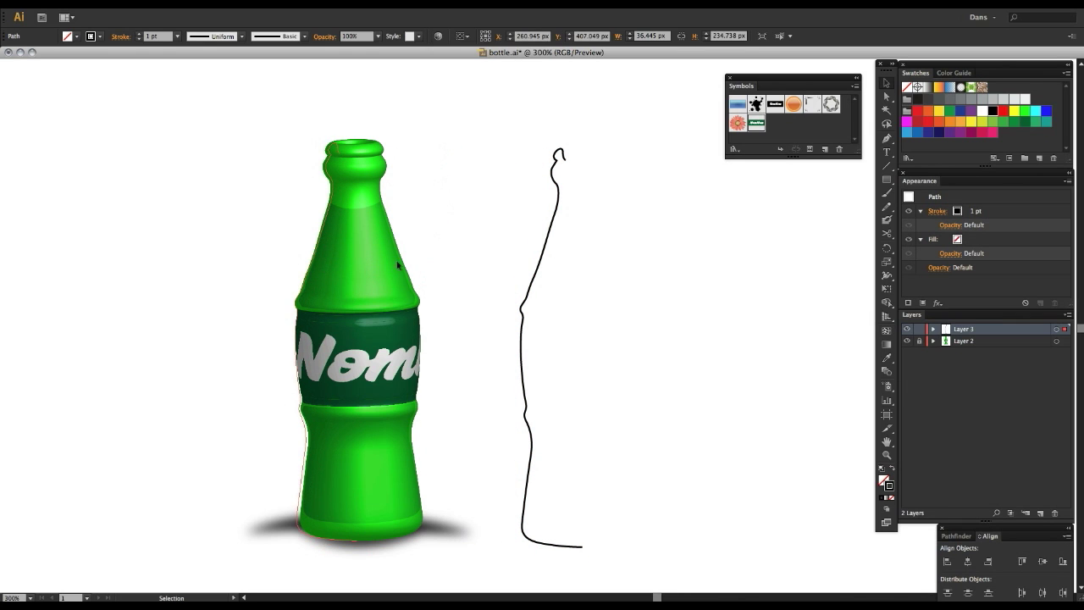
left_click_drag(430, 238, 514, 227)
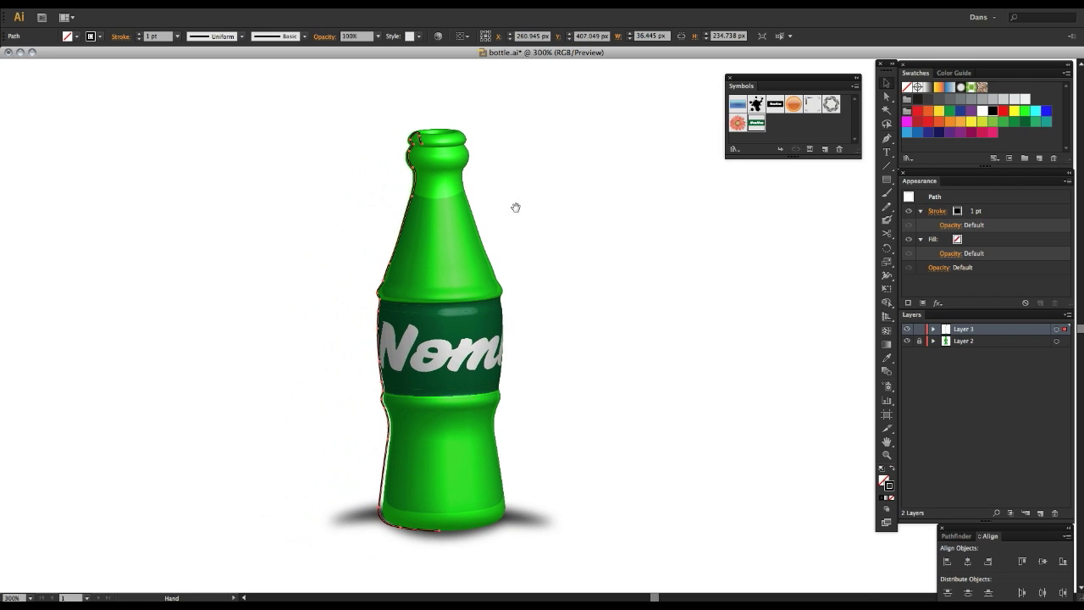
Step: Zoom in on the bottle and paste a copy of the profile outline
key("ctrl+plus")
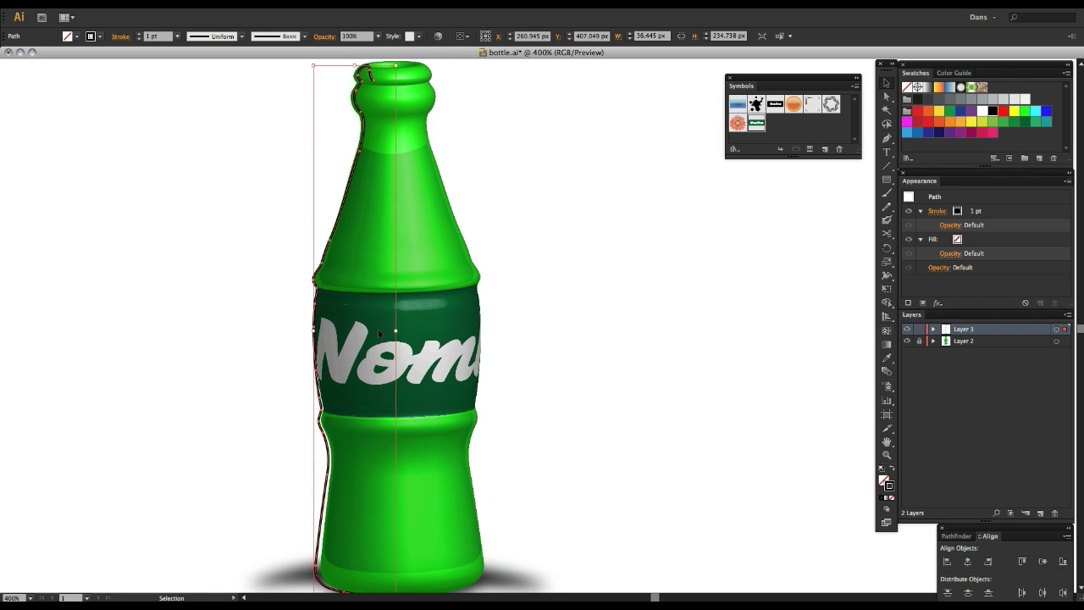
mouse_move(528, 228)
left_mouse_down()
mouse_move(496, 312)
mouse_move(523, 214)
mouse_move(513, 244)
mouse_move(477, 268)
mouse_move(482, 235)
mouse_move(531, 196)
mouse_move(520, 242)
mouse_move(477, 283)
mouse_move(360, 288)
left_mouse_up()
mouse_move(457, 184)
left_mouse_down()
mouse_move(486, 213)
mouse_move(530, 128)
left_mouse_up()
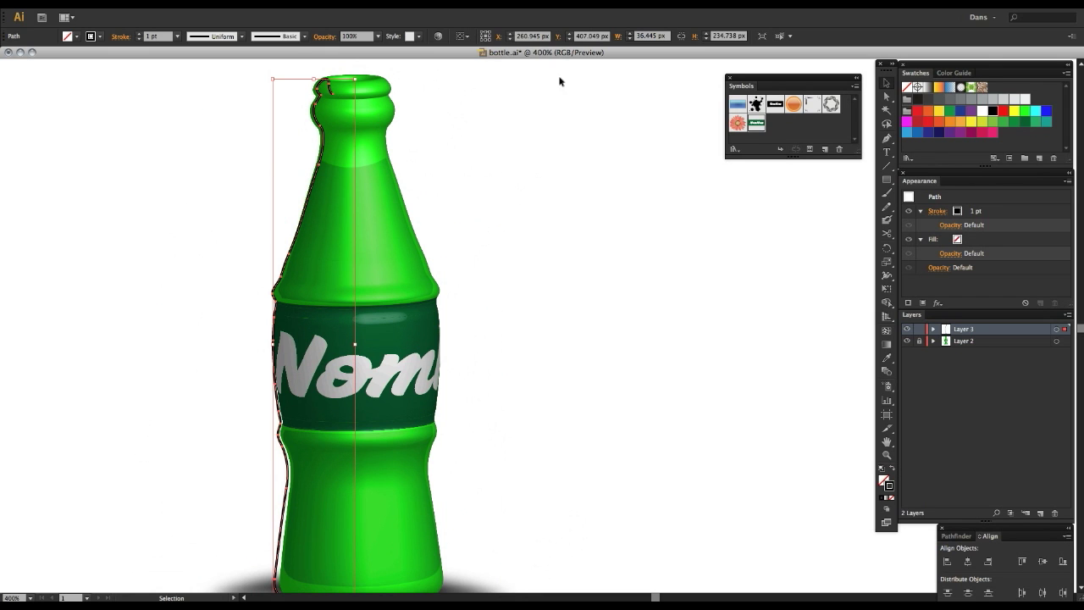
mouse_move(501, 298)
left_mouse_down()
mouse_move(448, 237)
mouse_move(550, 285)
mouse_move(543, 314)
mouse_move(474, 297)
mouse_move(460, 327)
mouse_move(448, 315)
mouse_move(518, 360)
mouse_move(508, 339)
mouse_move(380, 375)
mouse_move(376, 351)
mouse_move(455, 325)
mouse_move(516, 344)
mouse_move(509, 353)
mouse_move(433, 296)
left_mouse_up()
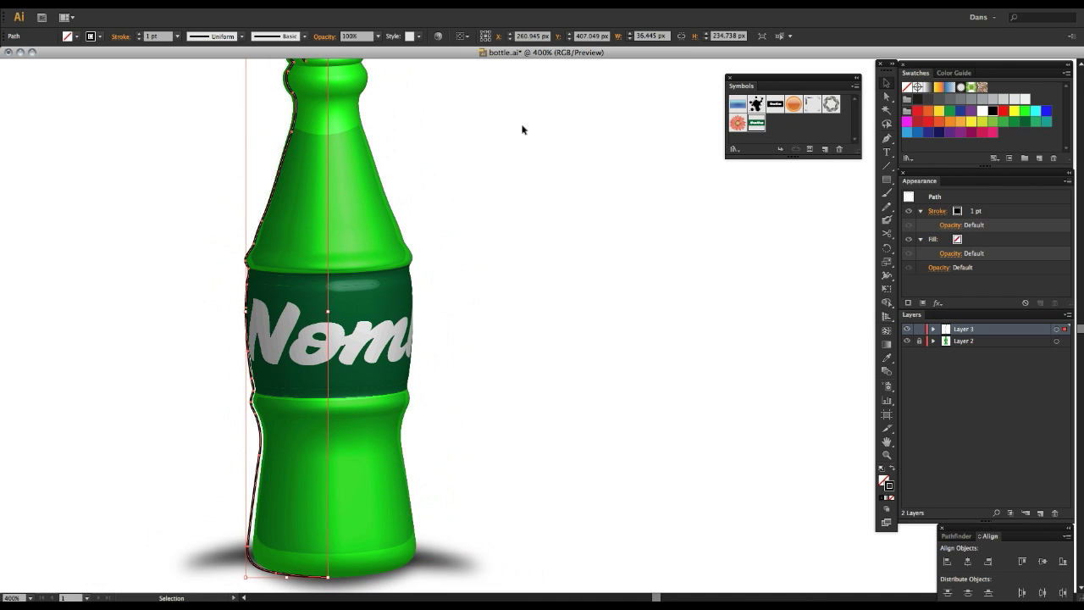
scroll(522, 268, "up", 3)
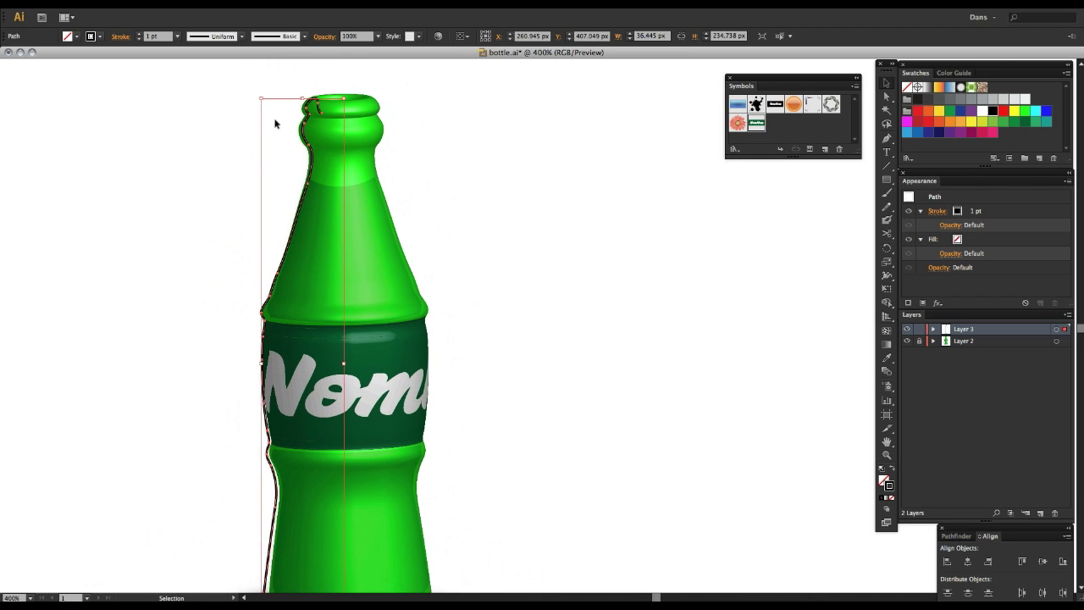
key("a")
left_click_drag(448, 354, 382, 300)
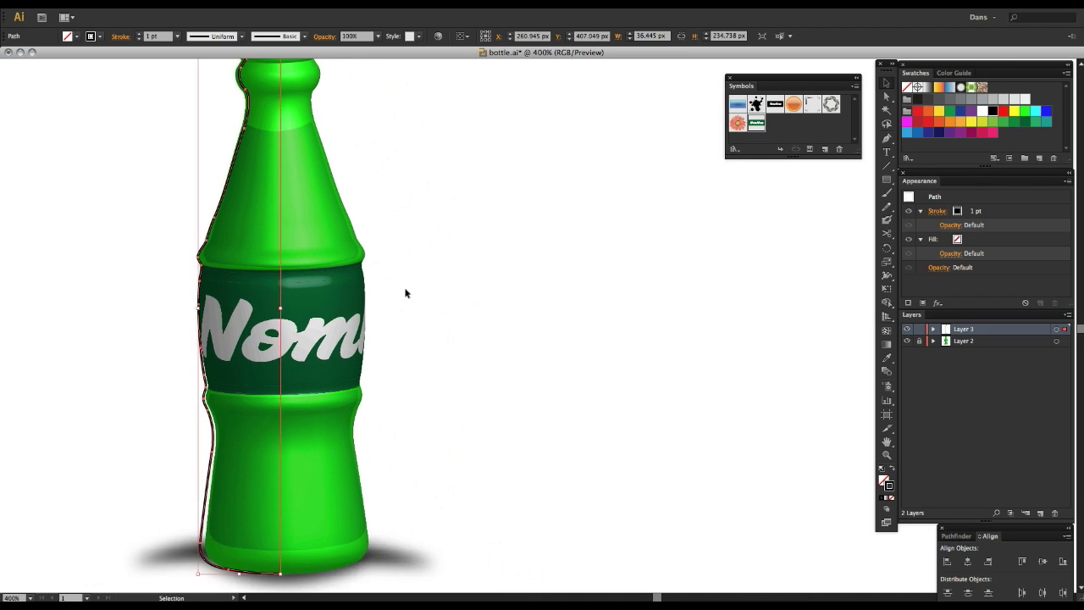
key("ctrl+v")
key("v")
scroll(593, 318, "up", 2)
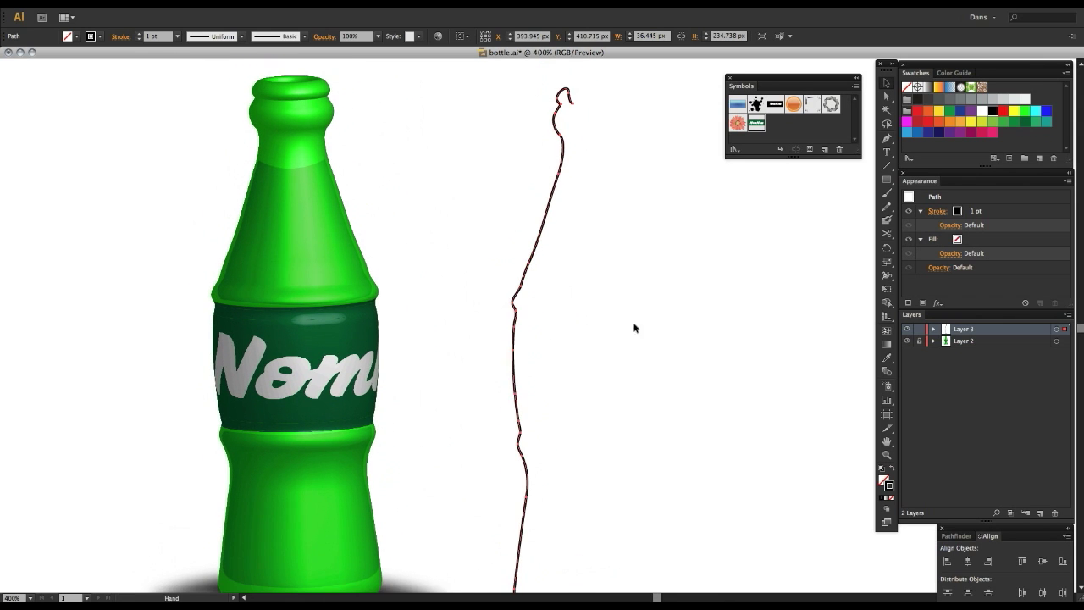
left_click(688, 312)
Step: Pan to the black half-bottle profile beside the bottle and marquee-select it
scroll(404, 285, "left", 3)
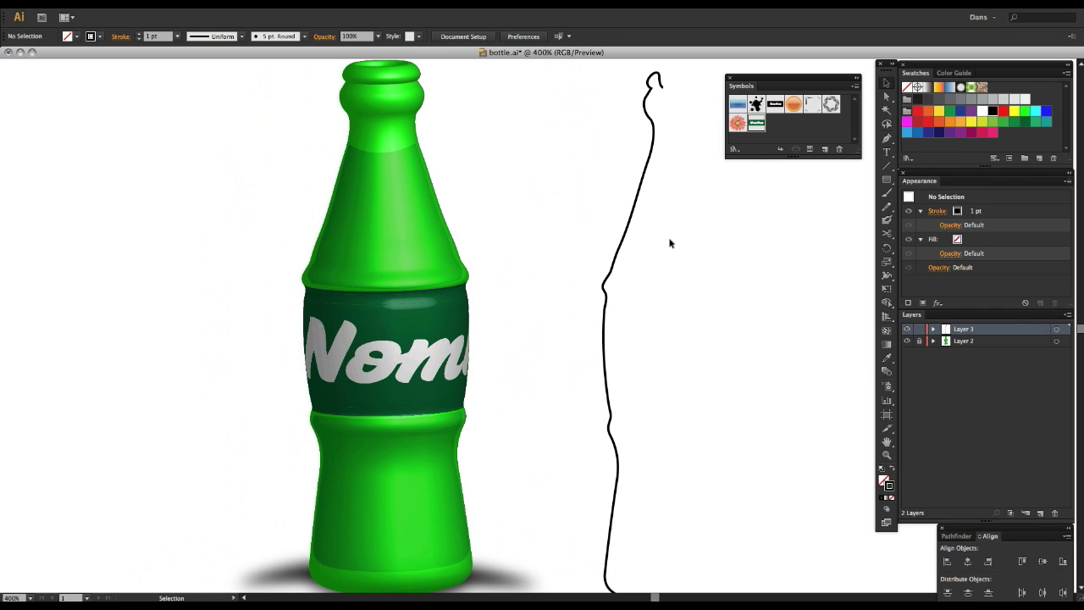
scroll(647, 276, "right", 3)
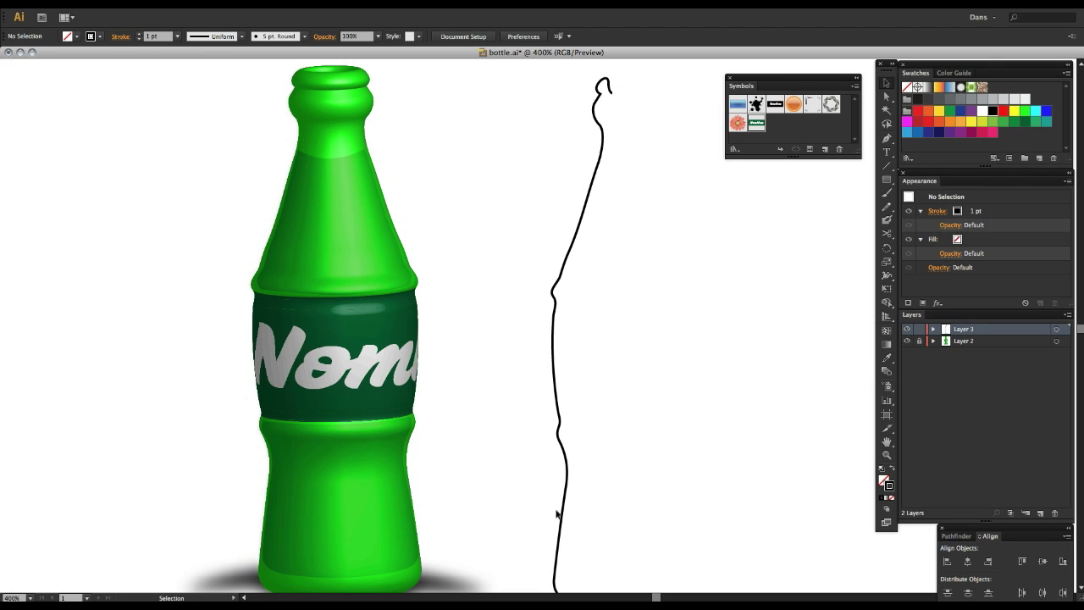
scroll(557, 514, "down", 2)
scroll(542, 347, "right", 2)
mouse_move(520, 266)
left_mouse_down()
mouse_move(584, 341)
mouse_move(568, 308)
left_mouse_up()
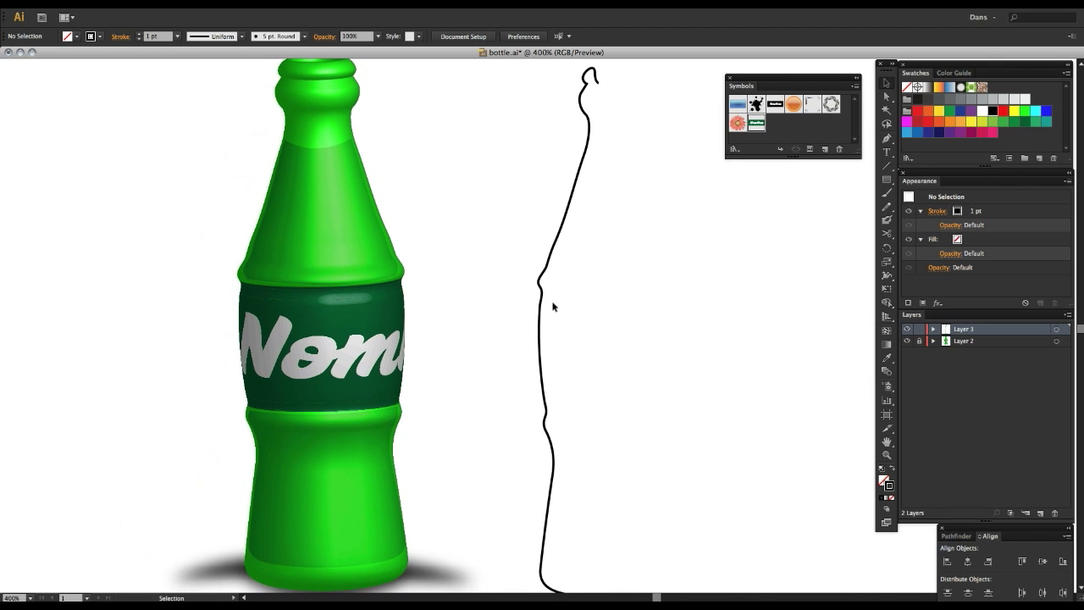
mouse_move(552, 306)
left_mouse_down()
mouse_move(466, 289)
mouse_move(387, 314)
left_mouse_up()
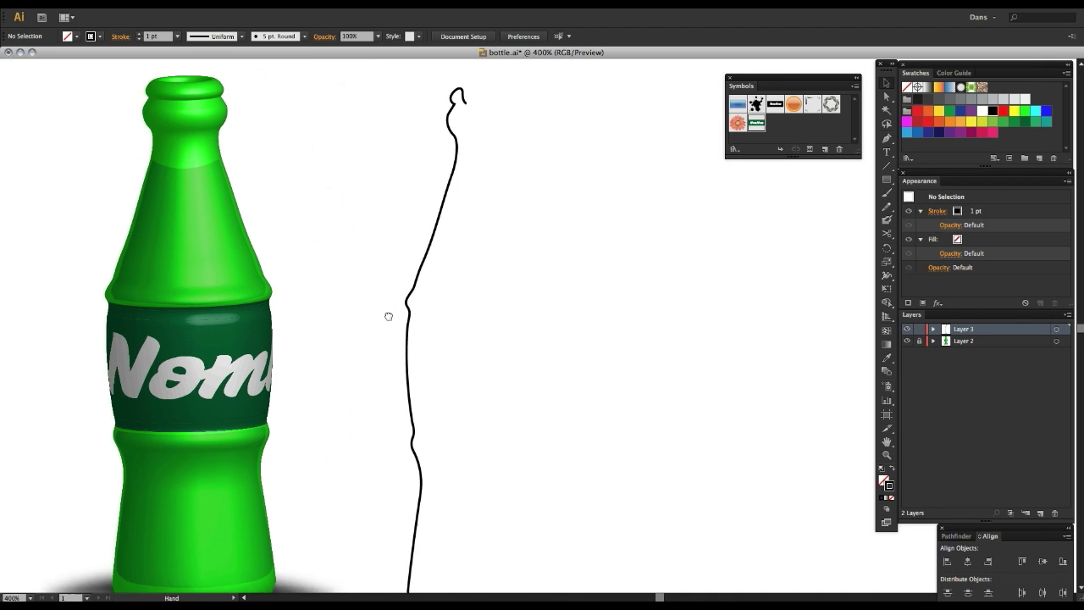
left_click_drag(530, 269, 411, 209)
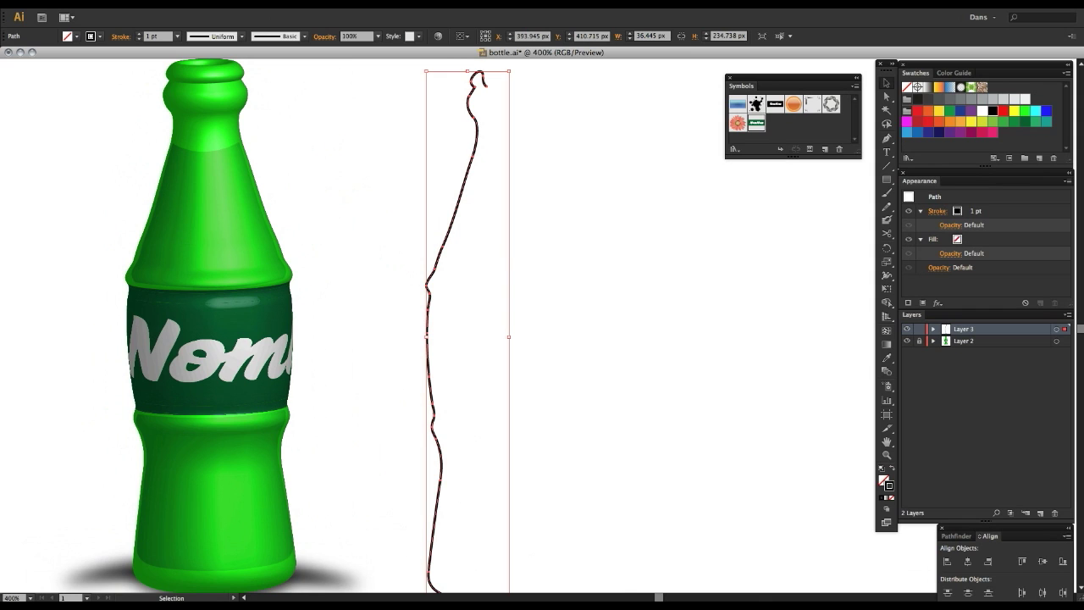
Step: Set the profile path's stroke to green and open Effect > 3D > Revolve, moving the dialog aside
left_click(1025, 111)
left_click_drag(574, 229, 424, 178)
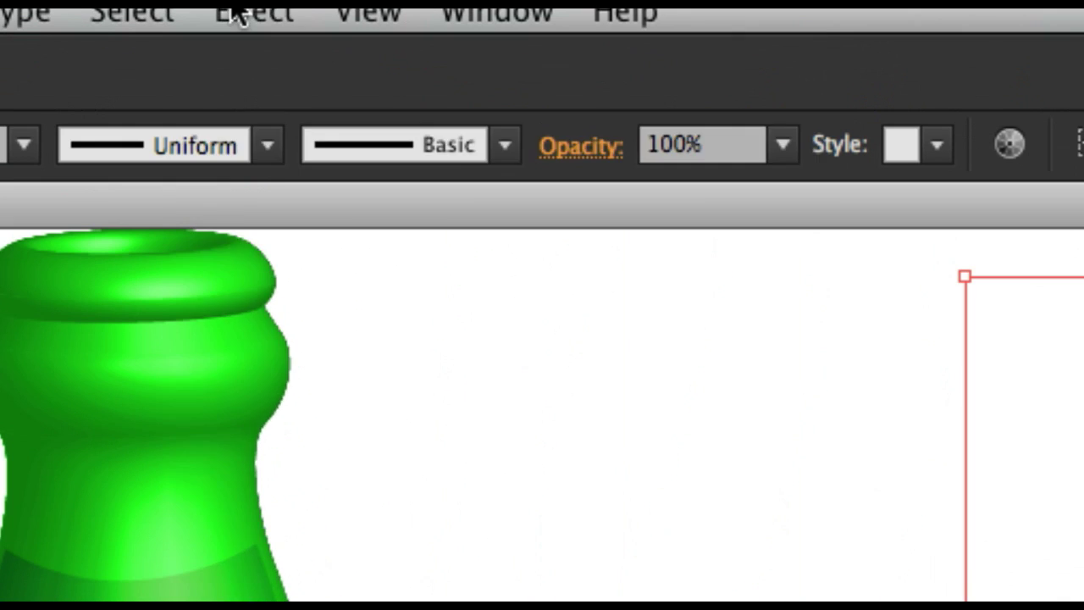
left_click(238, 4)
mouse_move(288, 284)
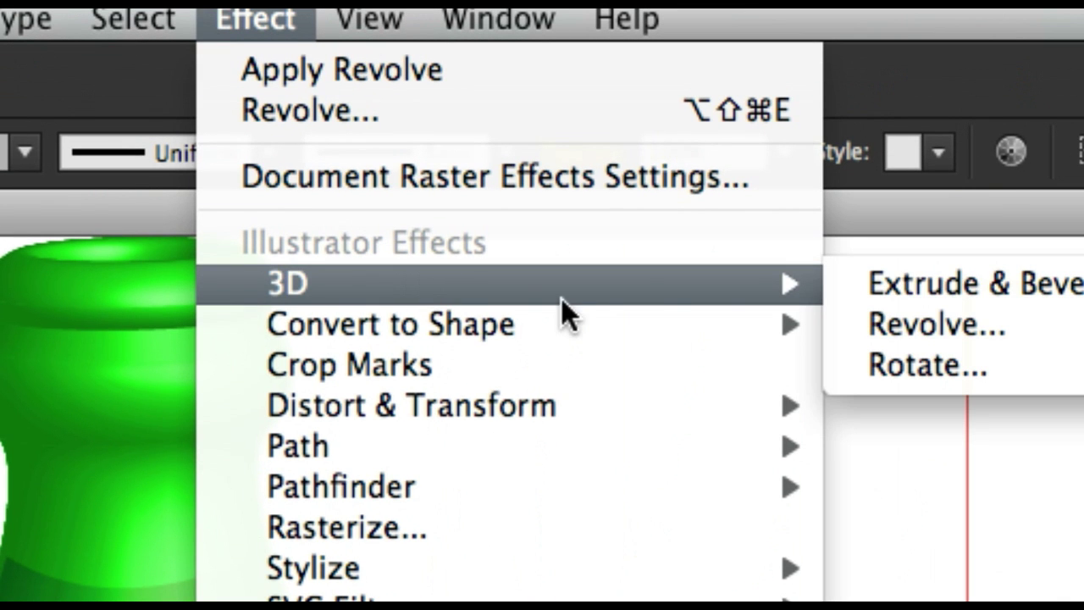
left_click(942, 330)
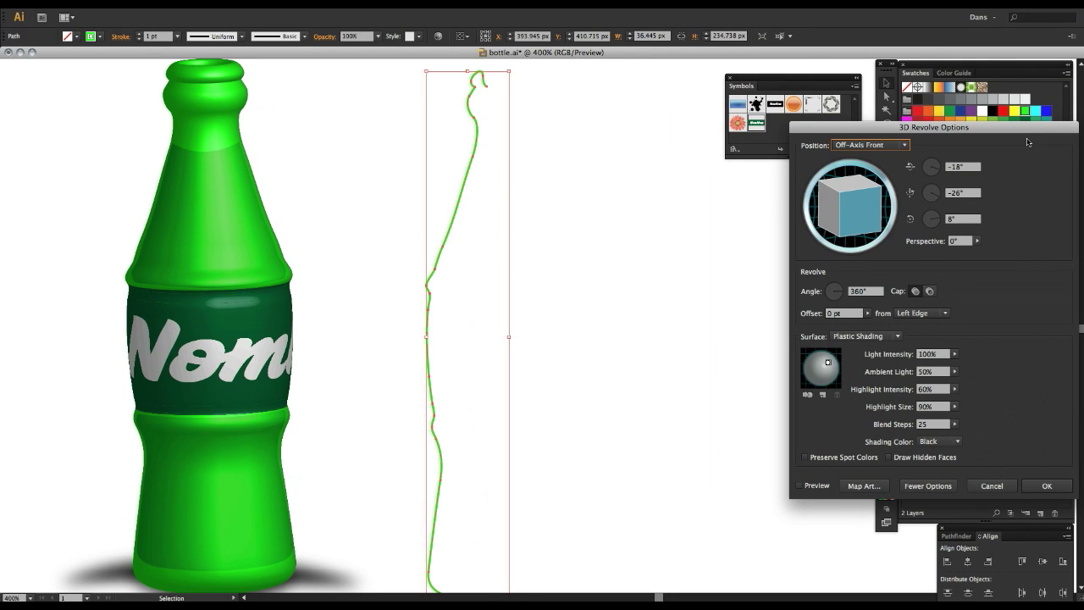
left_click_drag(1004, 136, 754, 175)
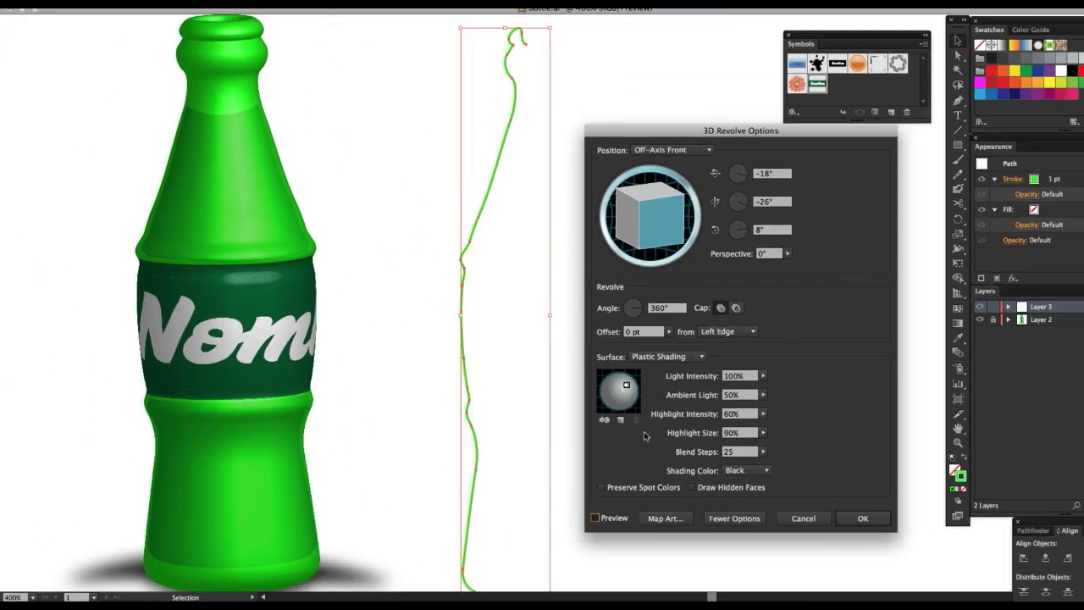
Step: Preview the revolve with the offset from Right Edge, then cancel the dialog
key("alt+p")
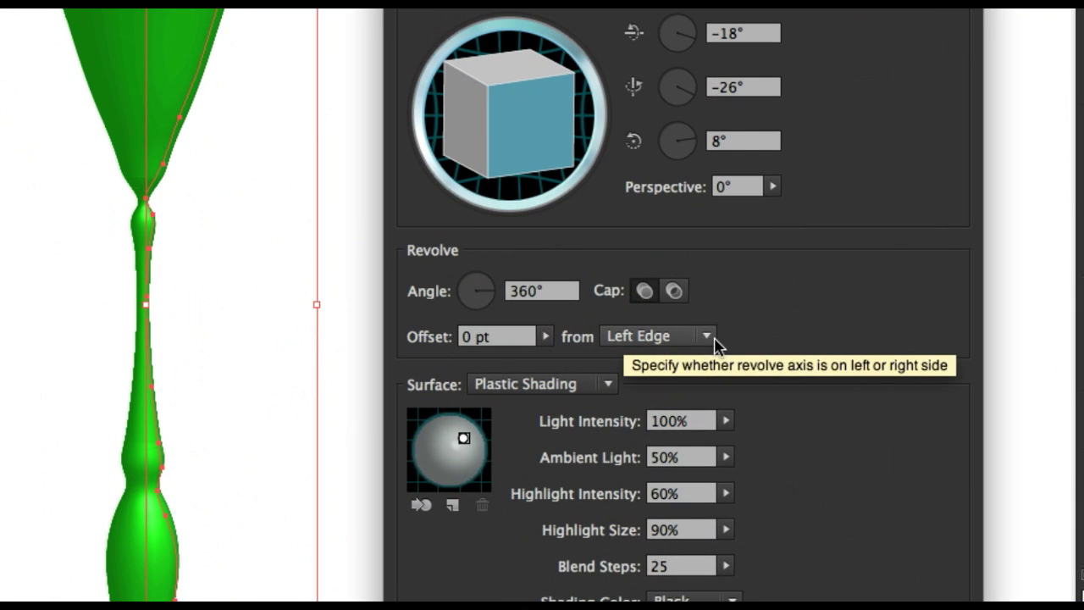
left_click(700, 353)
key("Escape")
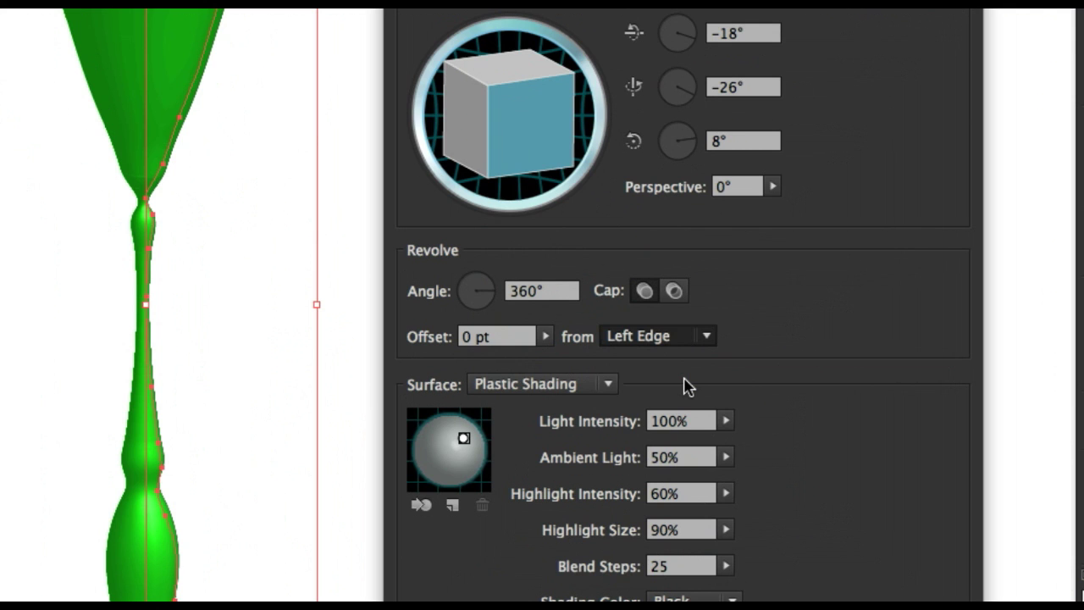
key("Down")
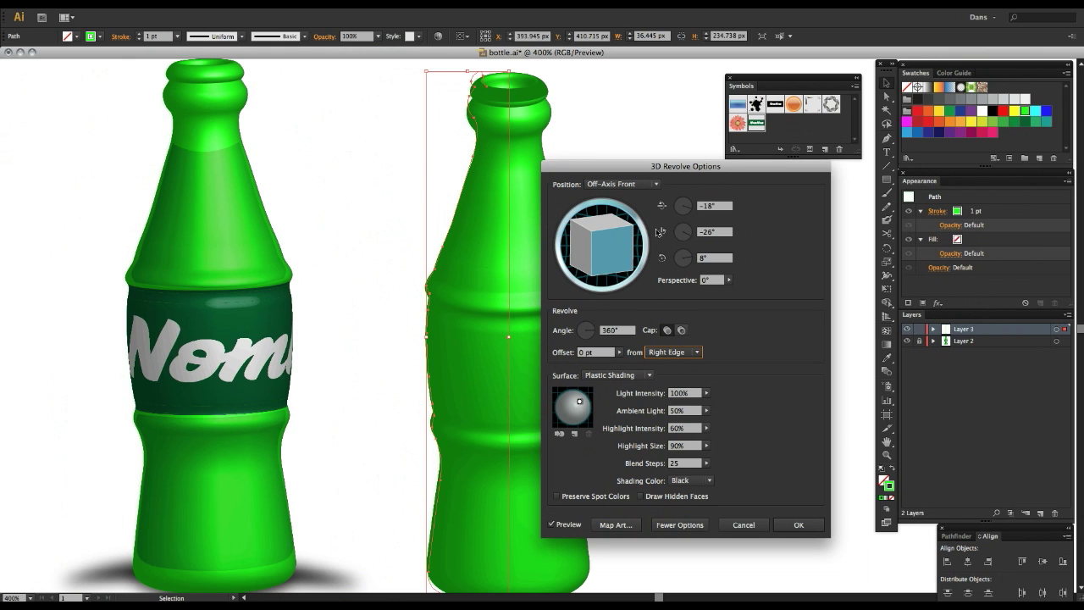
mouse_move(624, 172)
left_mouse_down()
mouse_move(691, 169)
mouse_move(713, 125)
left_mouse_up()
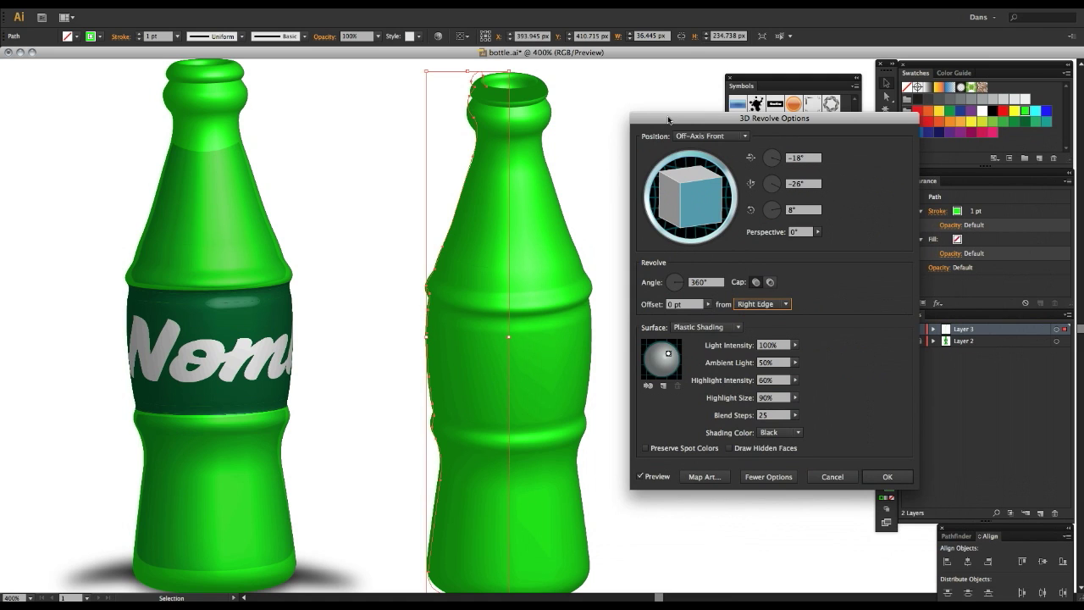
left_click_drag(668, 120, 656, 80)
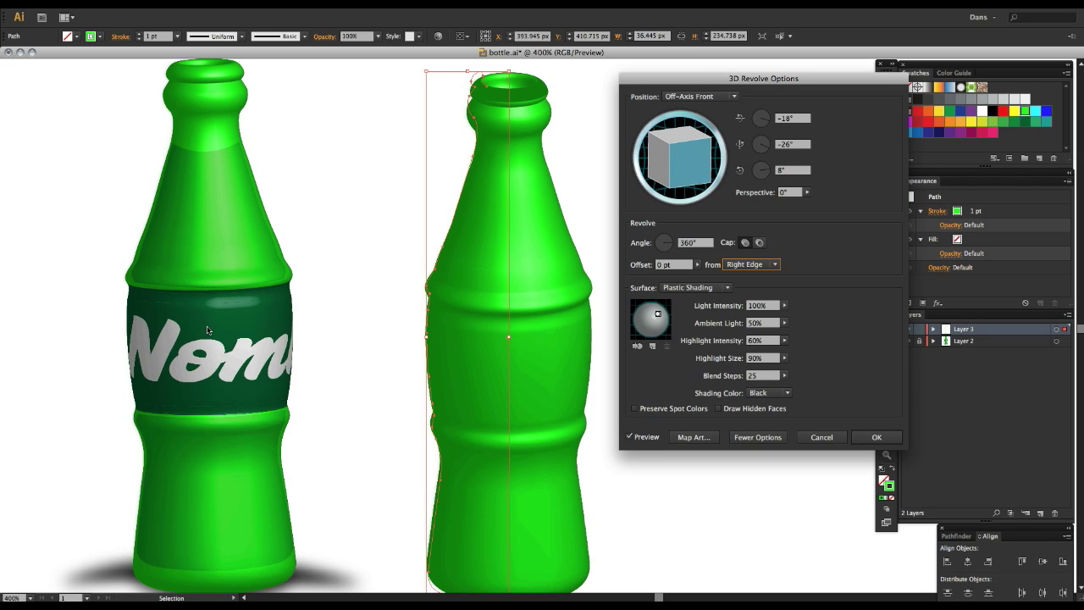
left_click(815, 438)
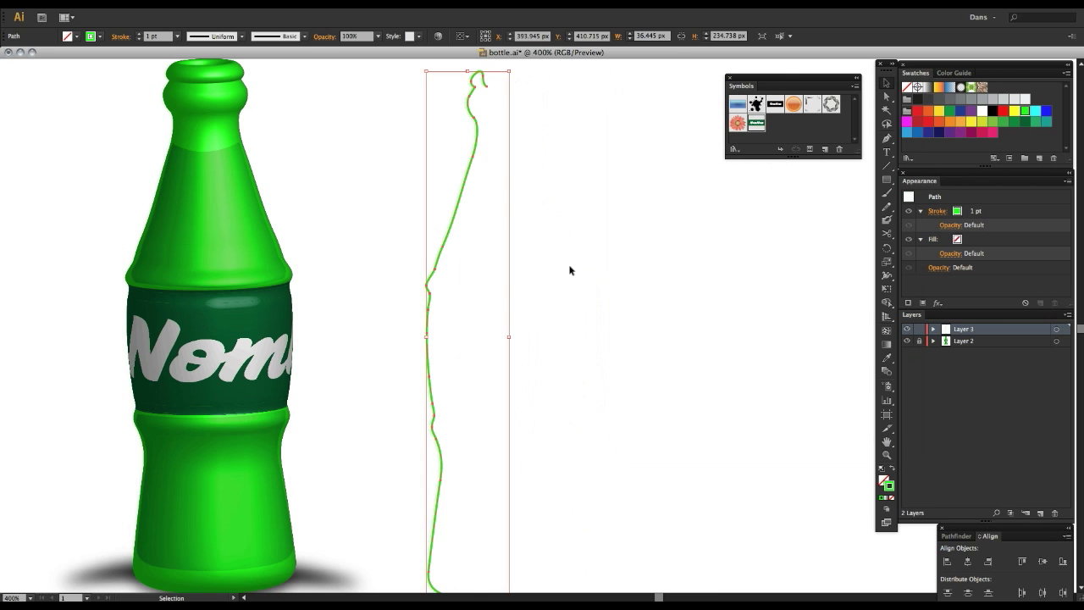
Step: Recentre the view and draw a rectangle covering the bottle's label band
left_click(569, 269)
mouse_move(544, 233)
left_mouse_down()
mouse_move(477, 240)
mouse_move(489, 232)
left_mouse_up()
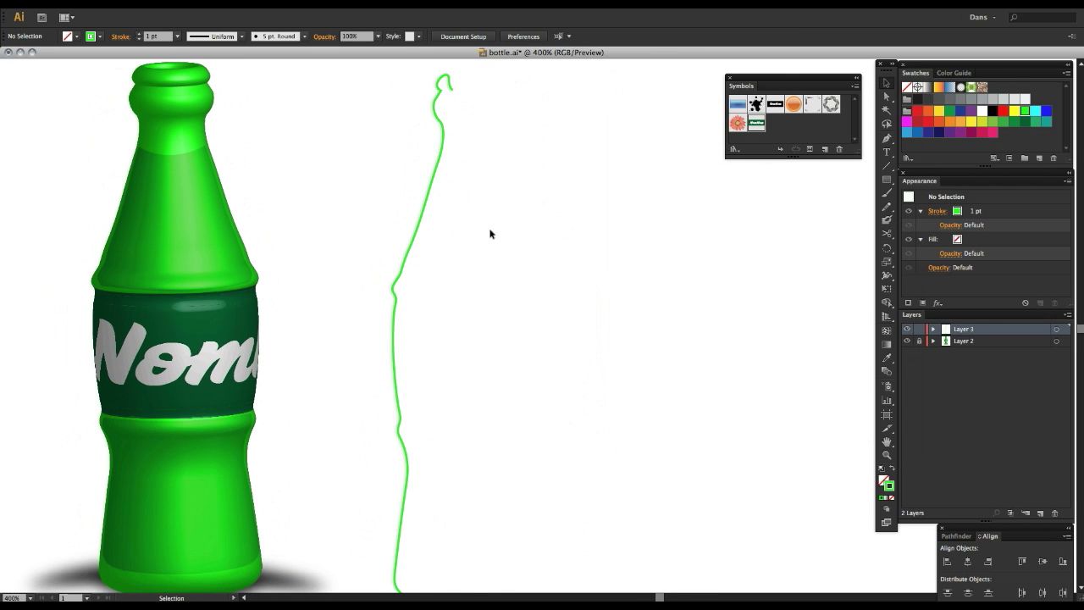
scroll(490, 235, "down", 2)
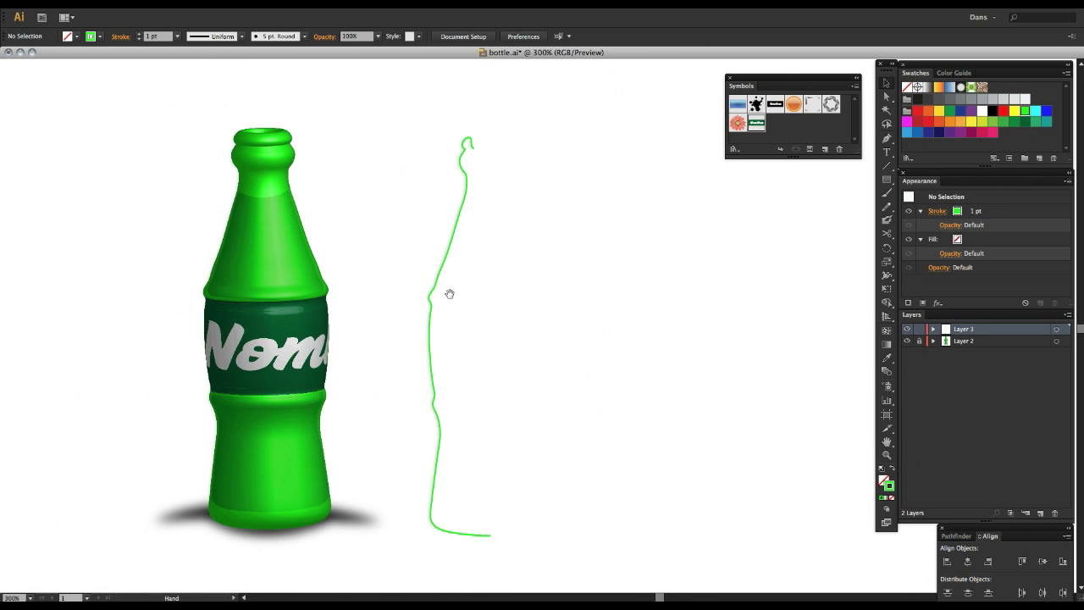
left_click_drag(453, 376, 533, 365)
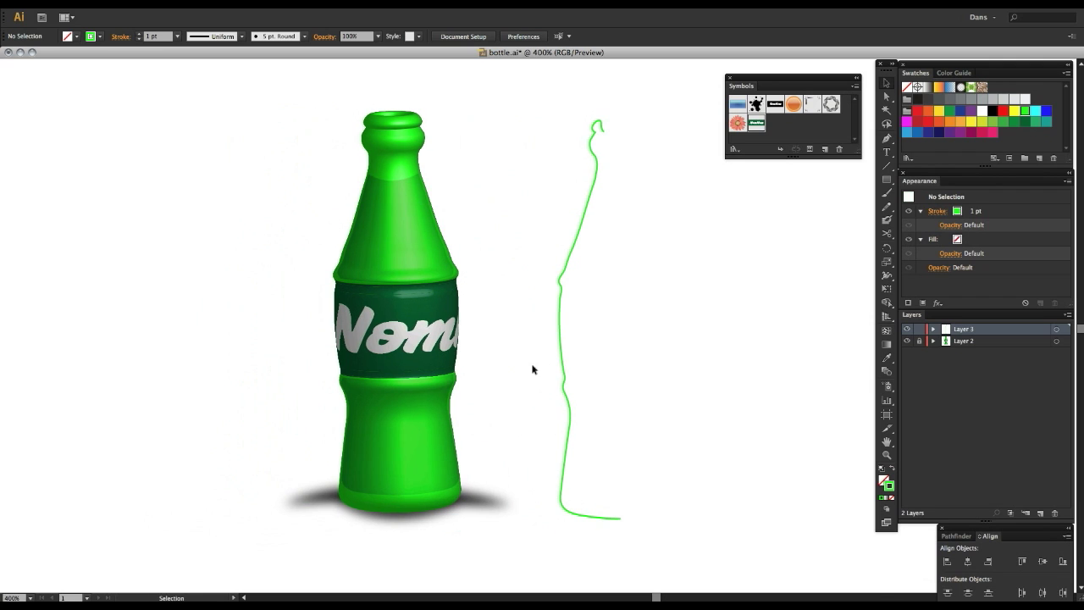
scroll(533, 370, "up", 1)
scroll(506, 324, "down", 2)
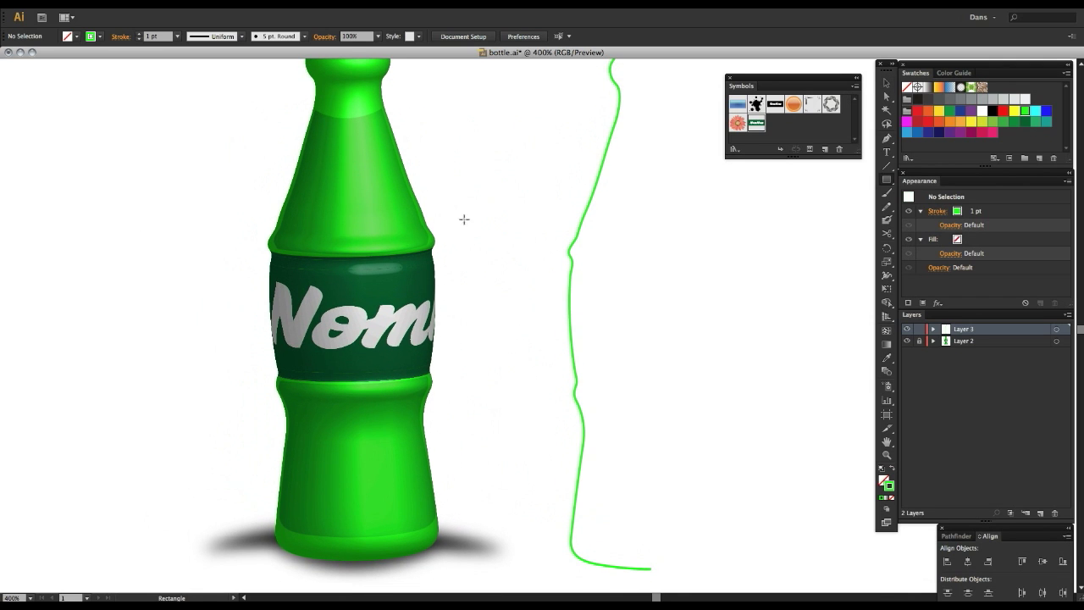
mouse_move(481, 253)
left_mouse_down()
mouse_move(434, 342)
mouse_move(433, 373)
left_mouse_up()
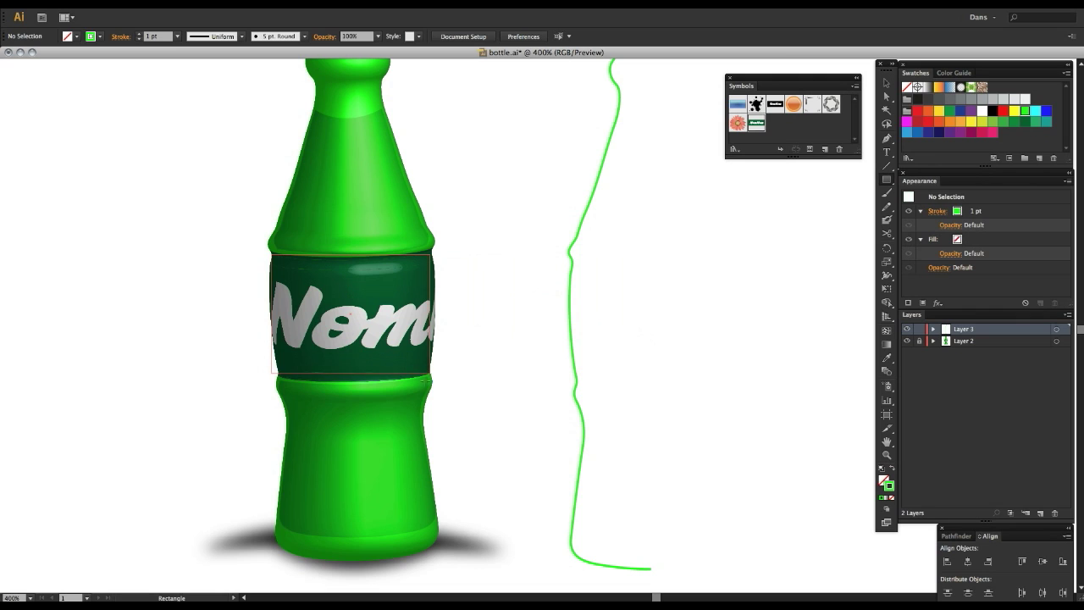
left_click_drag(433, 373, 432, 373)
Step: Give the rectangle a black fill with no stroke and move it right of the outline
key("slash")
key("x")
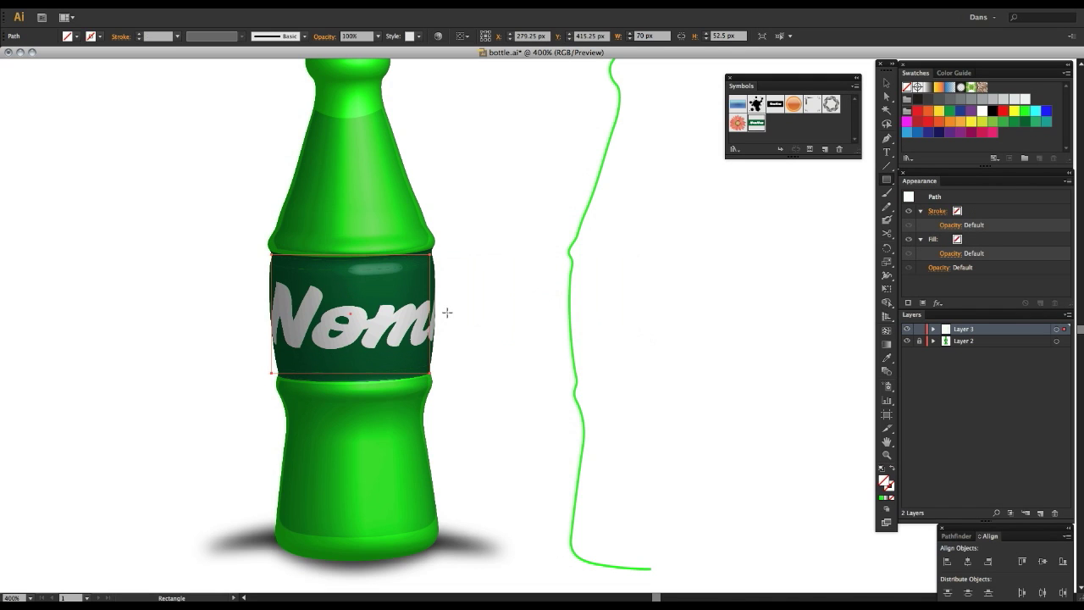
left_click(918, 99)
key("v")
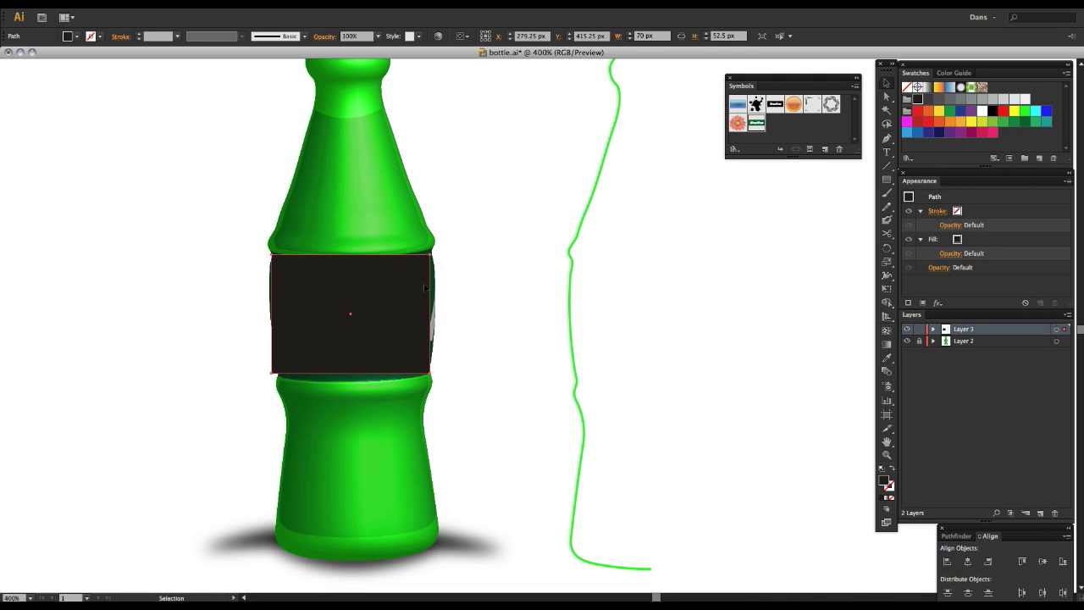
left_click(477, 280)
mouse_move(476, 282)
left_mouse_down()
mouse_move(255, 305)
mouse_move(579, 331)
mouse_move(560, 348)
left_mouse_up()
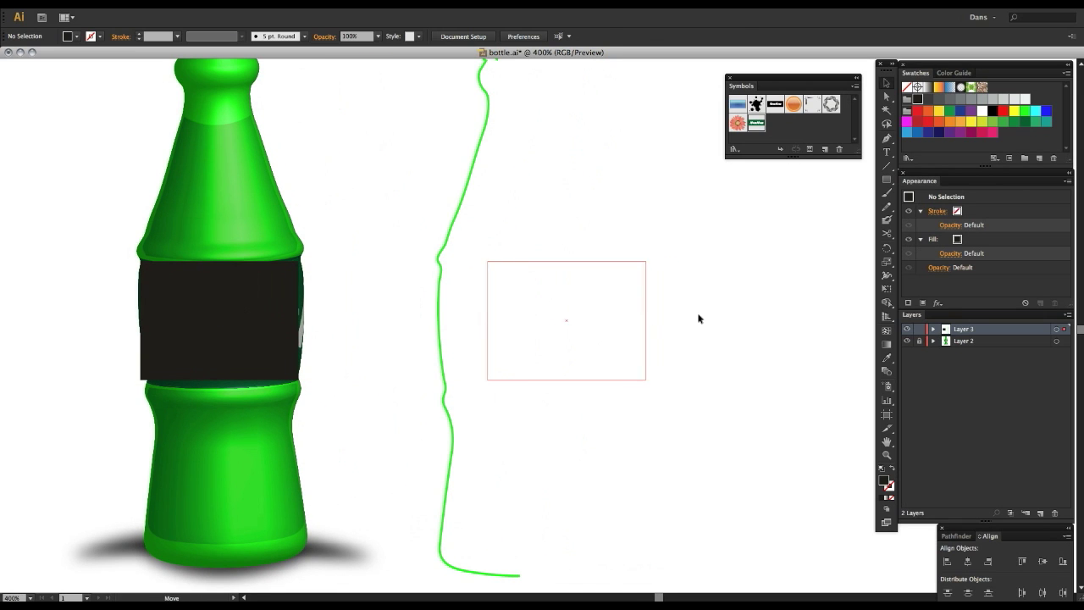
left_click_drag(686, 428, 605, 274)
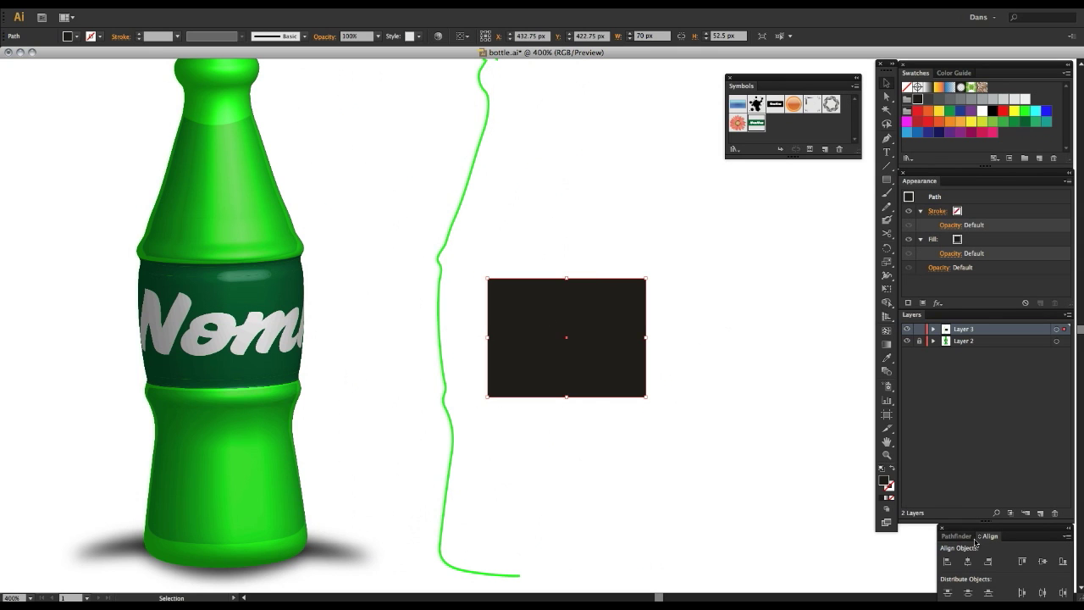
Step: In the Transform panel, double the rectangle's width from 70 px to 140 px
left_click(305, 5)
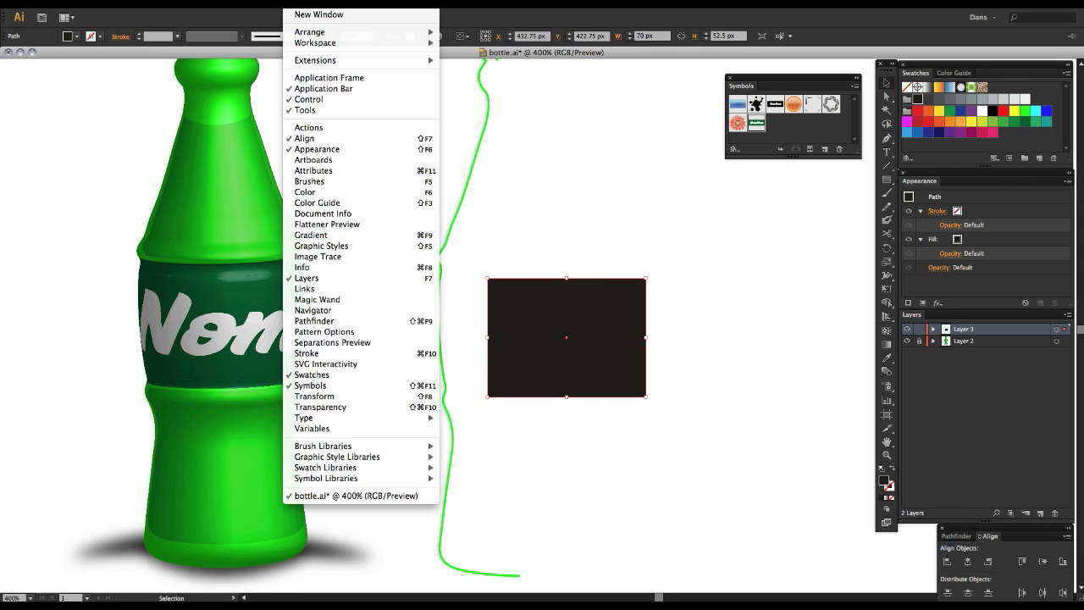
left_click(339, 396)
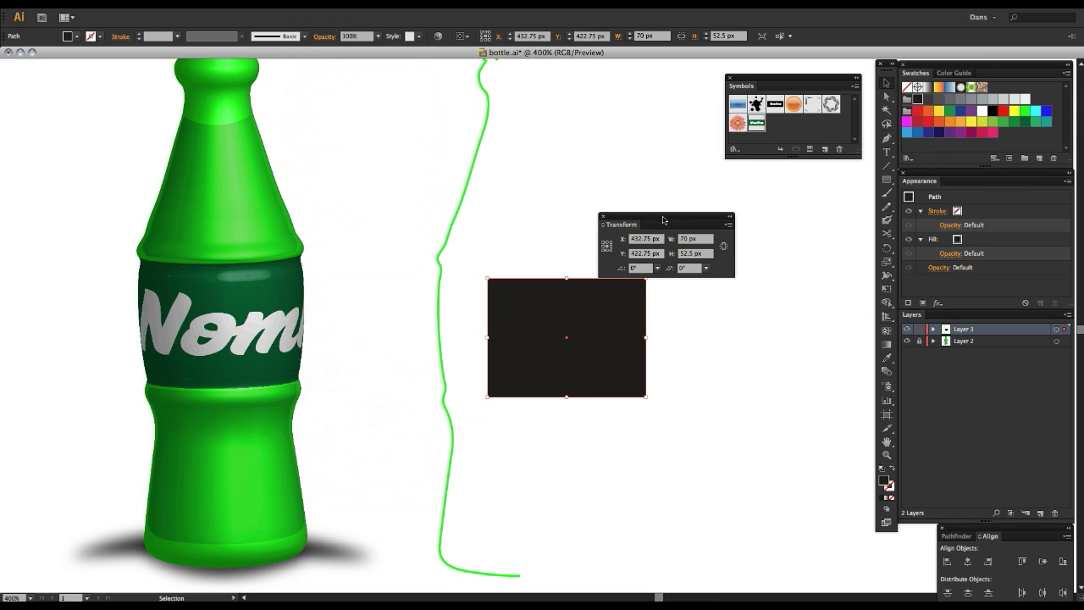
left_click_drag(664, 220, 573, 209)
left_click_drag(714, 433, 539, 320)
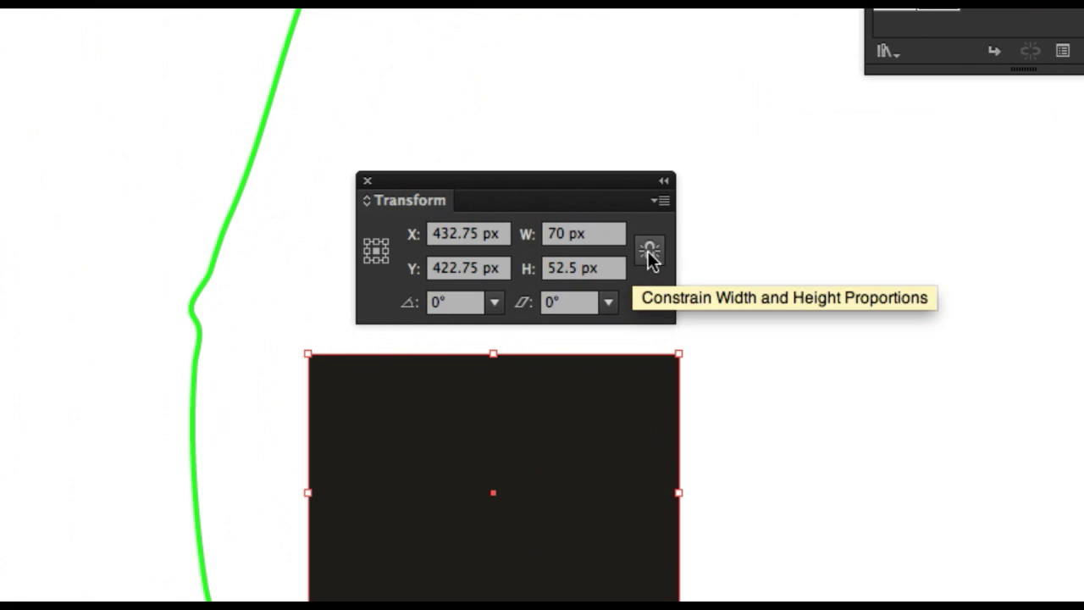
left_click(648, 251)
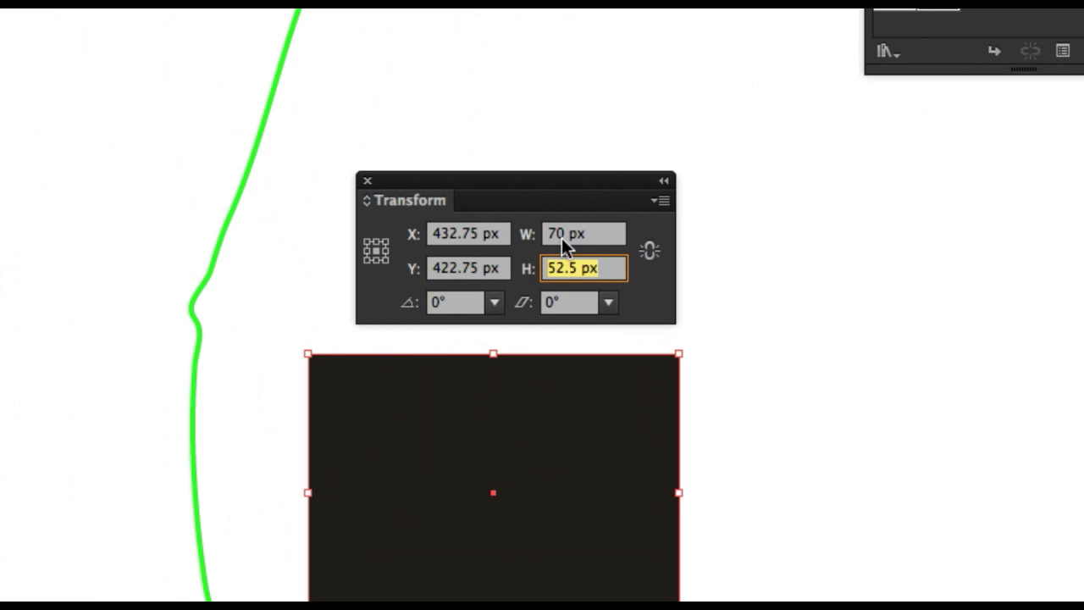
left_click(595, 235)
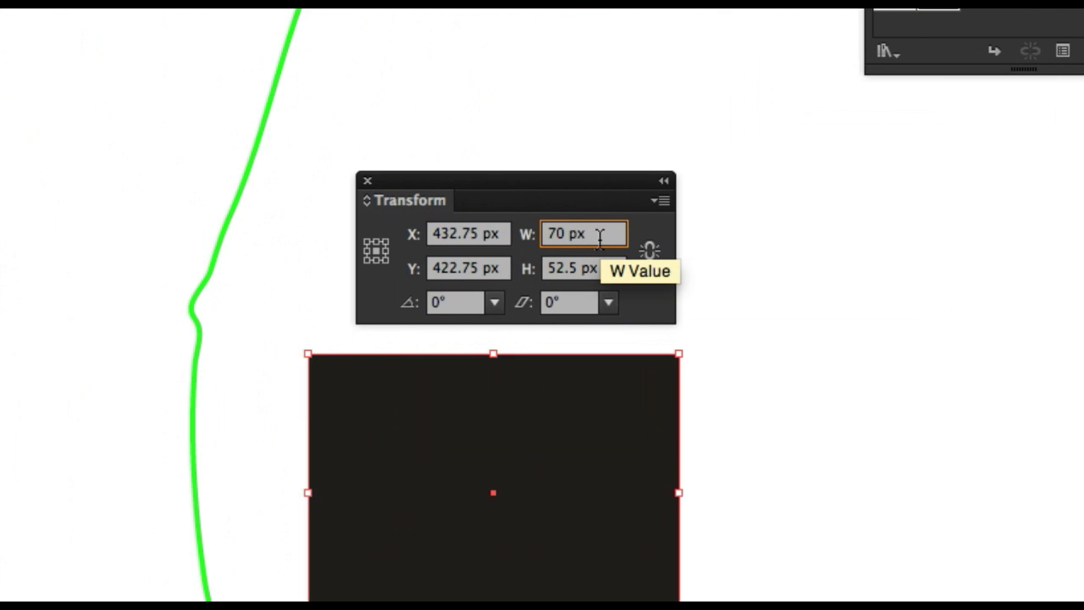
type("*")
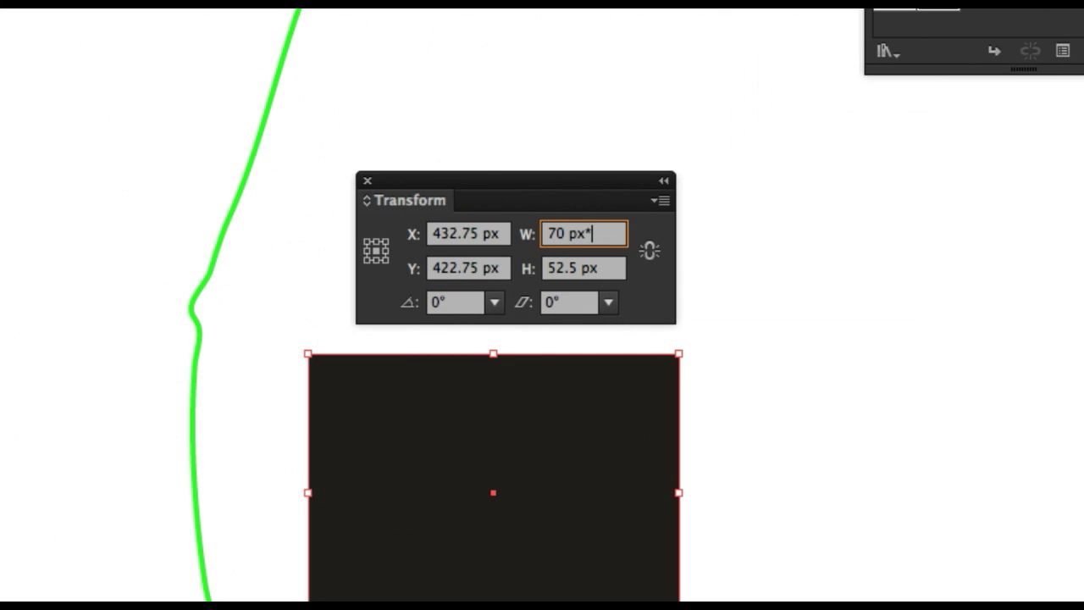
type("2")
key("Tab")
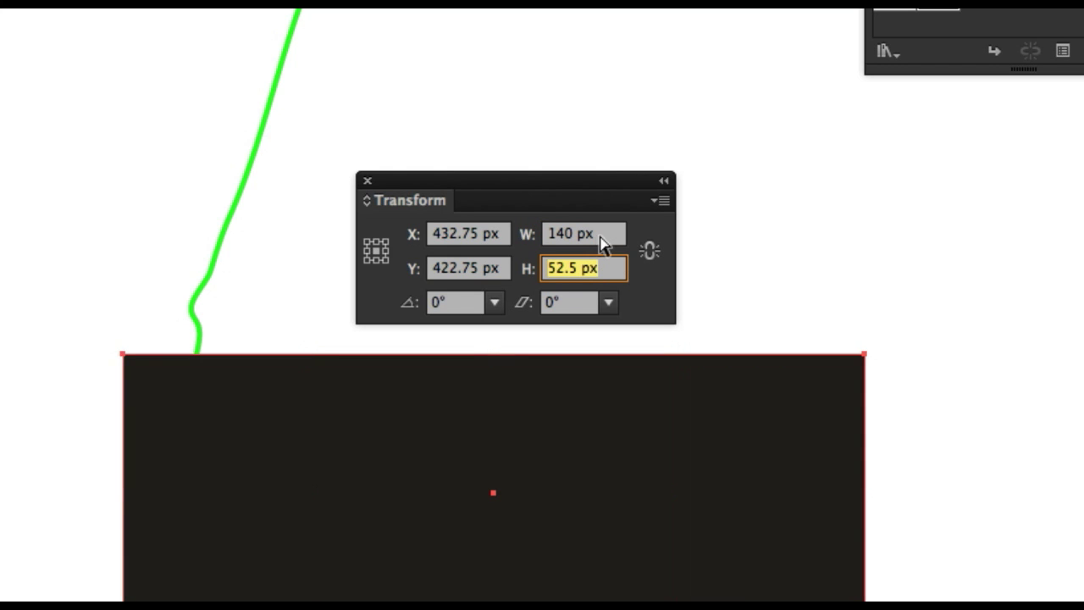
Step: Close the Transform panel and reselect the dark rectangle
key("ctrl+minus")
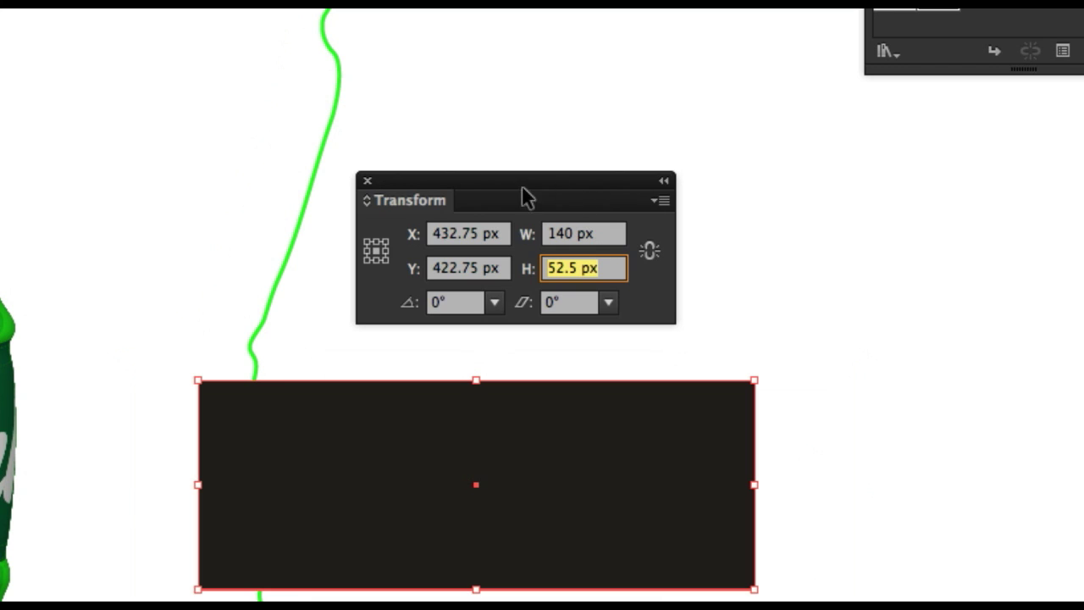
left_click(367, 180)
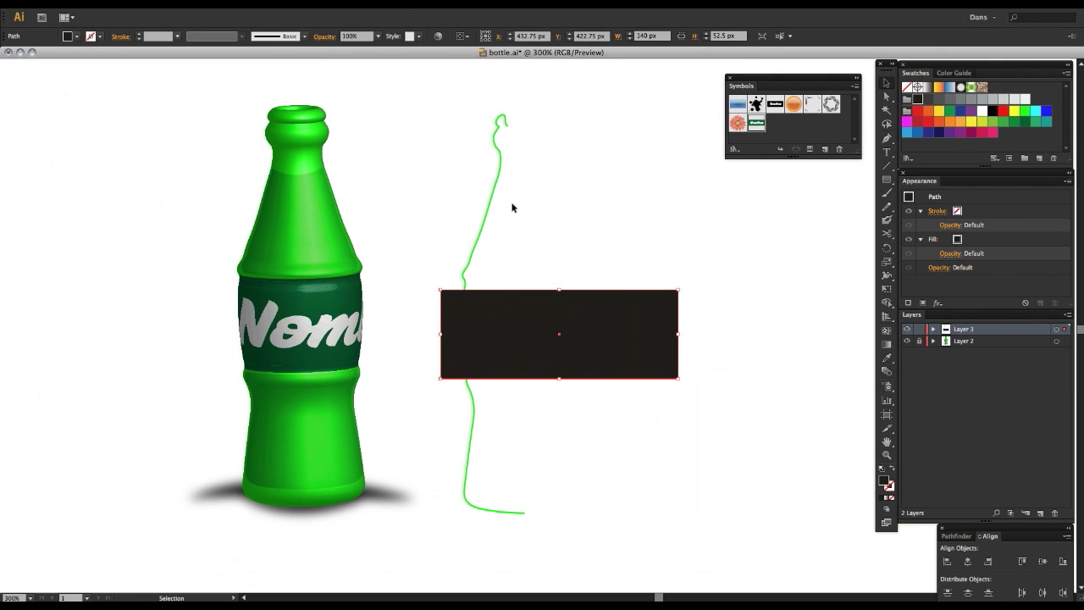
left_click(559, 228)
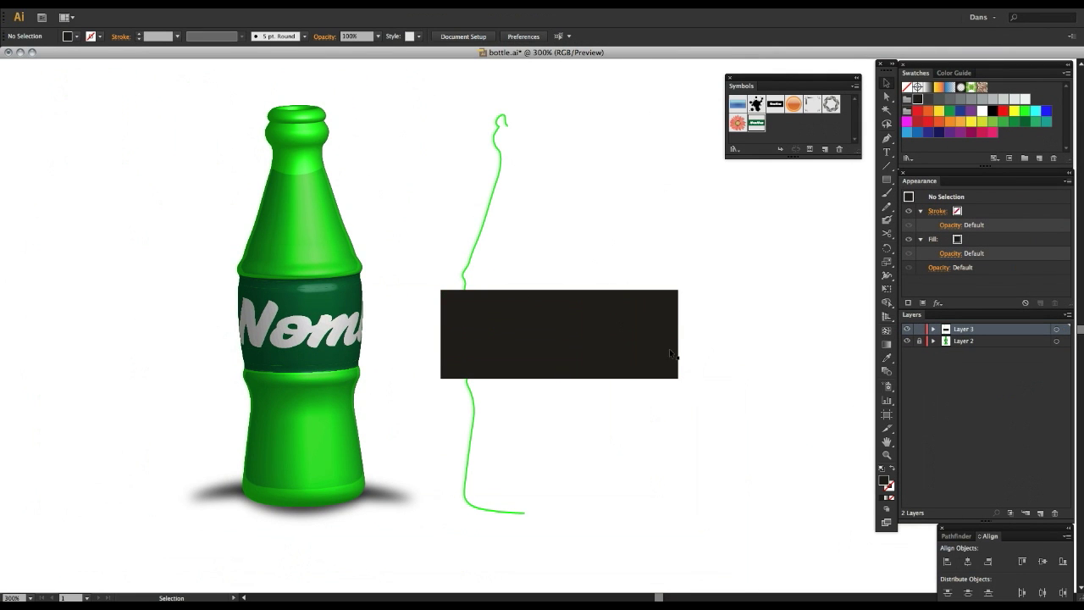
left_click_drag(589, 345, 521, 391)
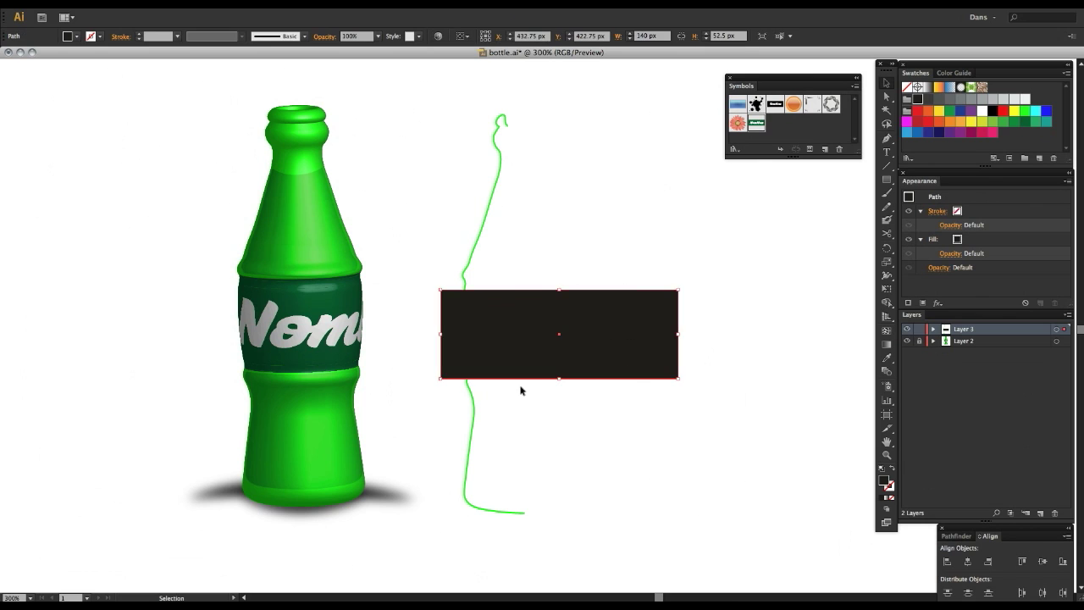
Step: Type 'NomNom' on the dark rectangle with the Type tool
key("t")
left_click(498, 343)
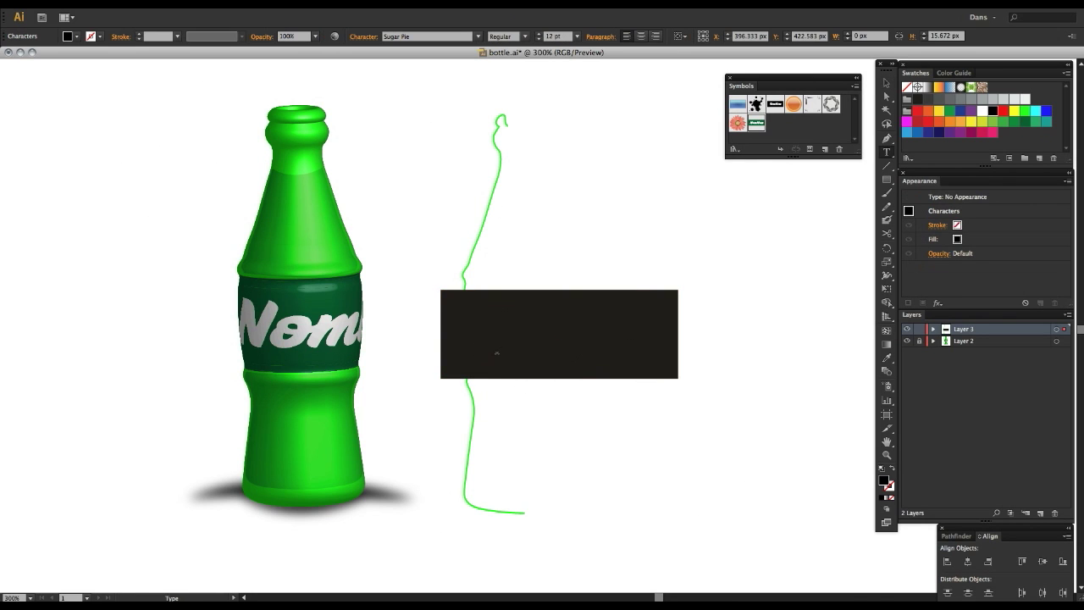
type("NOM")
type("NOM")
key("BackSpace")
key("BackSpace")
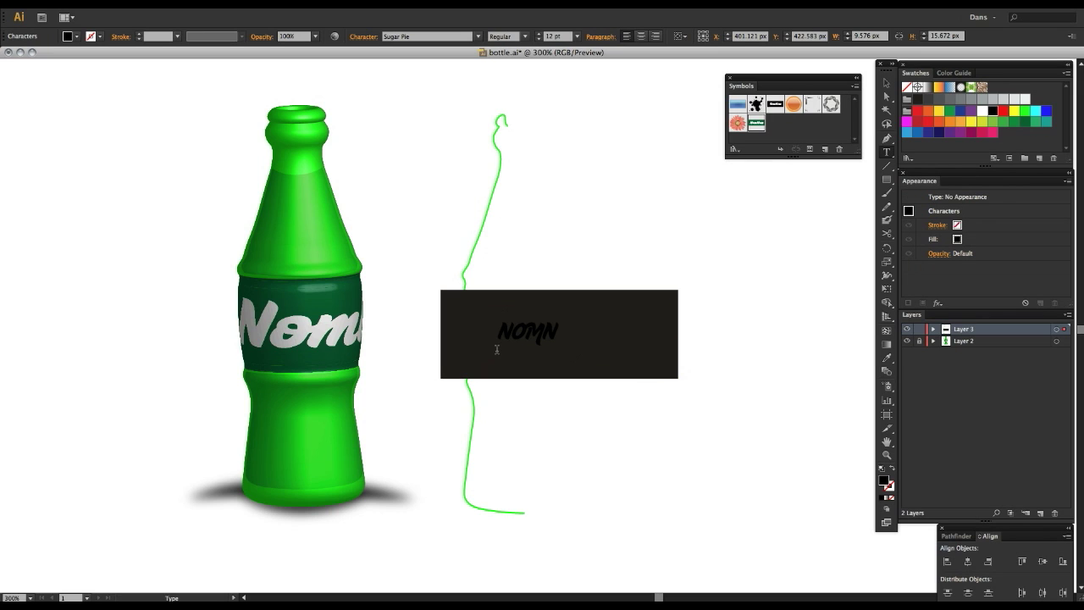
key("BackSpace")
key("BackSpace")
key("BackSpace")
type("om")
type("Nom")
key("Escape")
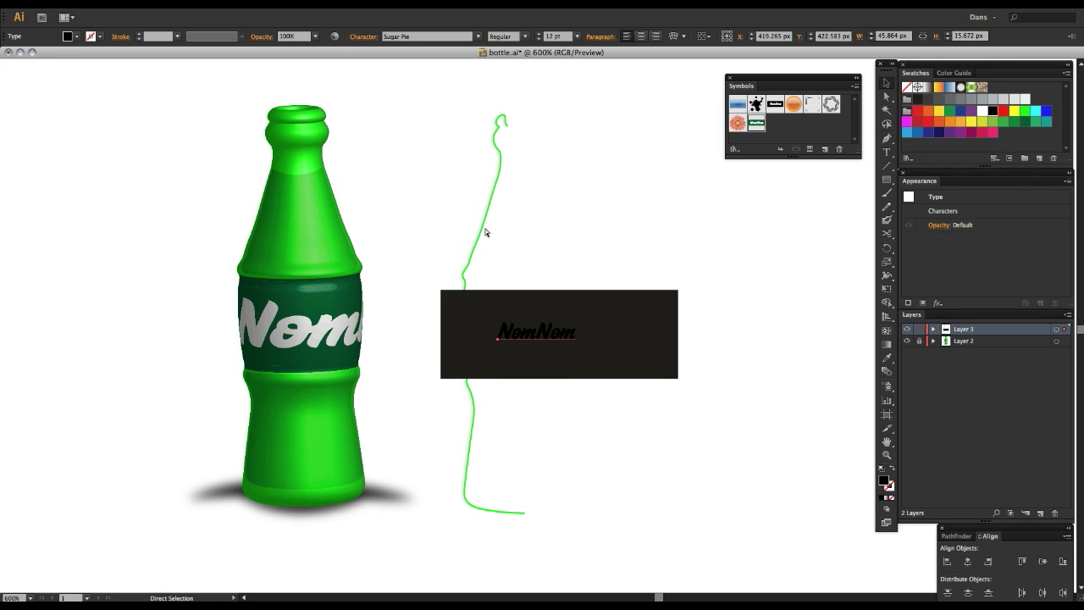
Step: Make the NomNom text white and scale it up proportionally
key("ctrl+plus")
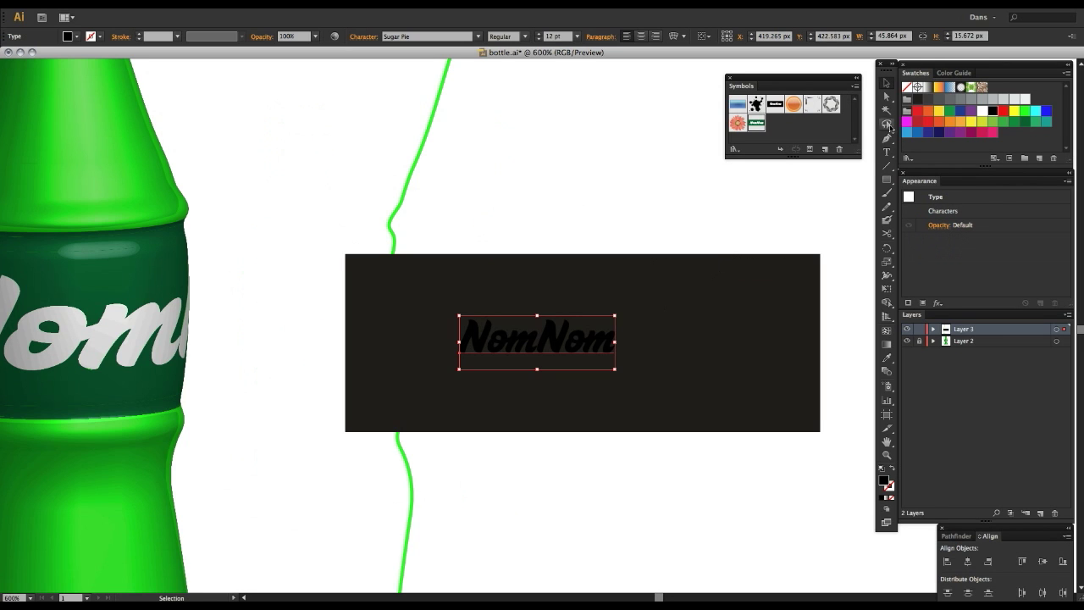
left_click(981, 112)
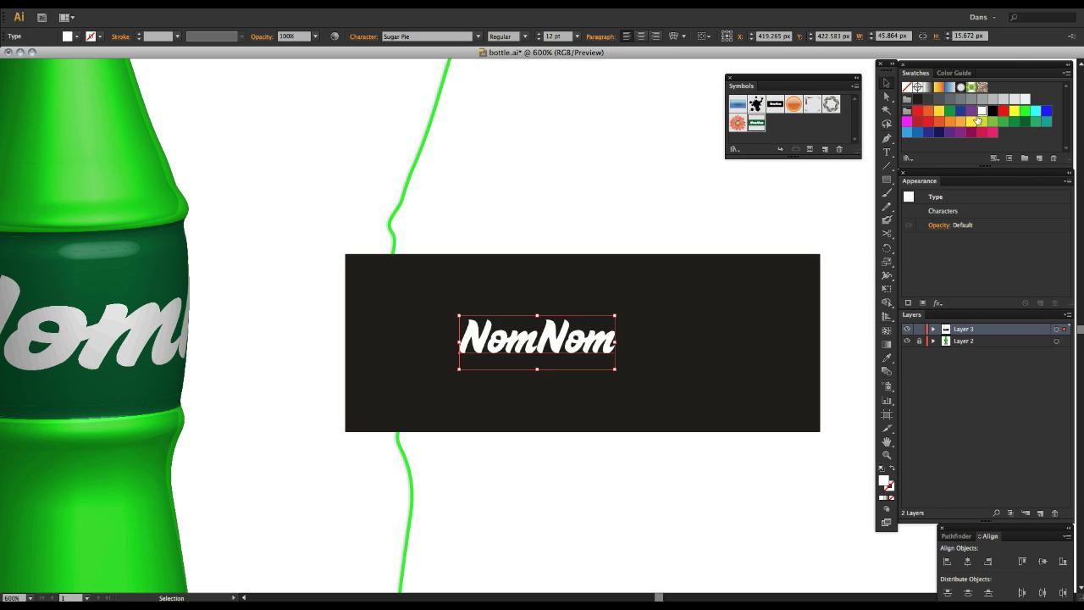
key("s")
mouse_move(627, 332)
left_mouse_down()
mouse_move(736, 277)
mouse_move(704, 303)
left_mouse_up()
key("v")
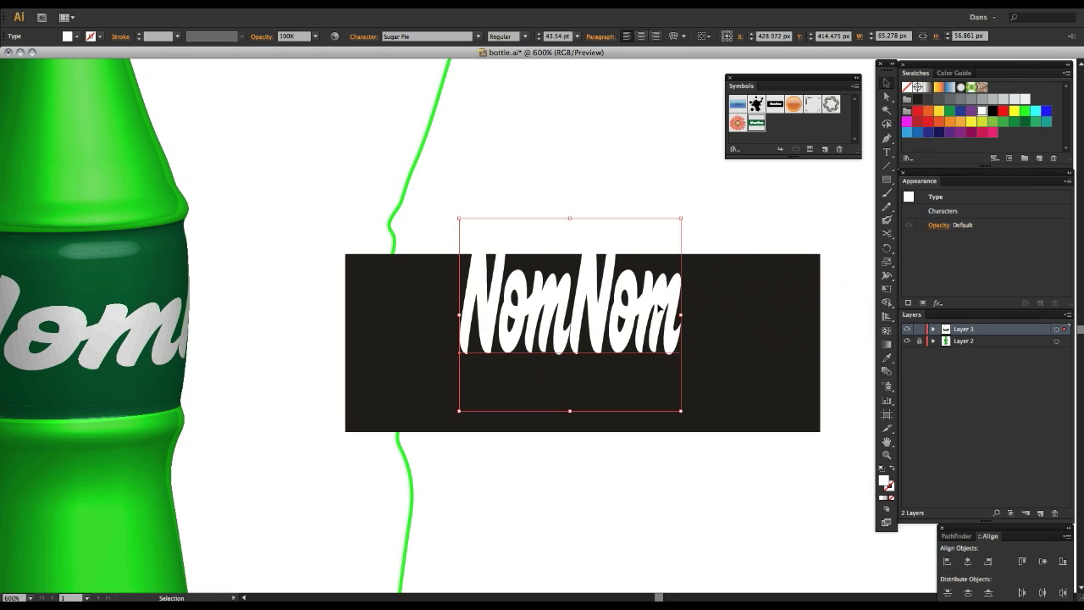
key("ctrl+z")
key("ctrl+z")
key("s")
mouse_move(671, 321)
left_mouse_down()
mouse_move(705, 288)
mouse_move(630, 353)
left_mouse_up()
key("v")
Step: Expand the NomNom text into outlines with Object > Expand
left_click(145, 3)
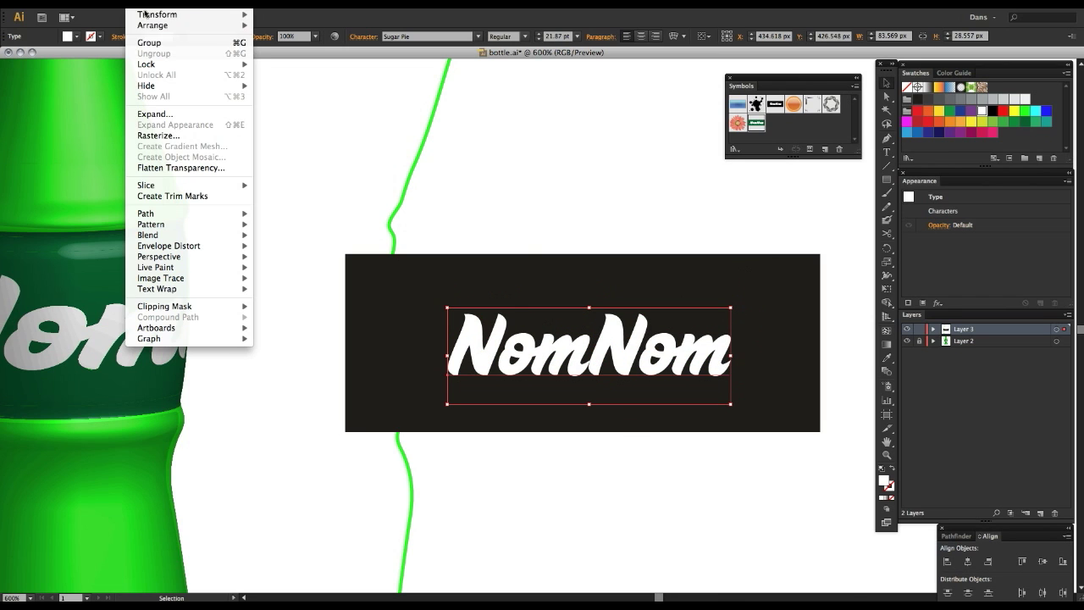
left_click(170, 115)
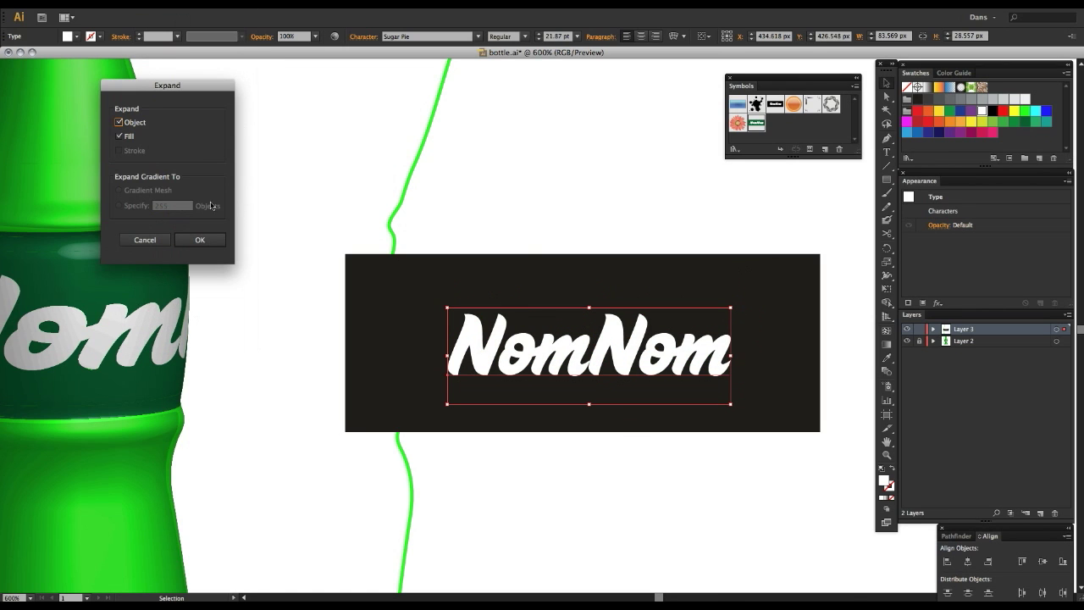
left_click(200, 240)
Step: Save the rectangle and NomNom as graphic symbol 'nomnomnommynom', then delete the artboard copy
left_click(757, 476)
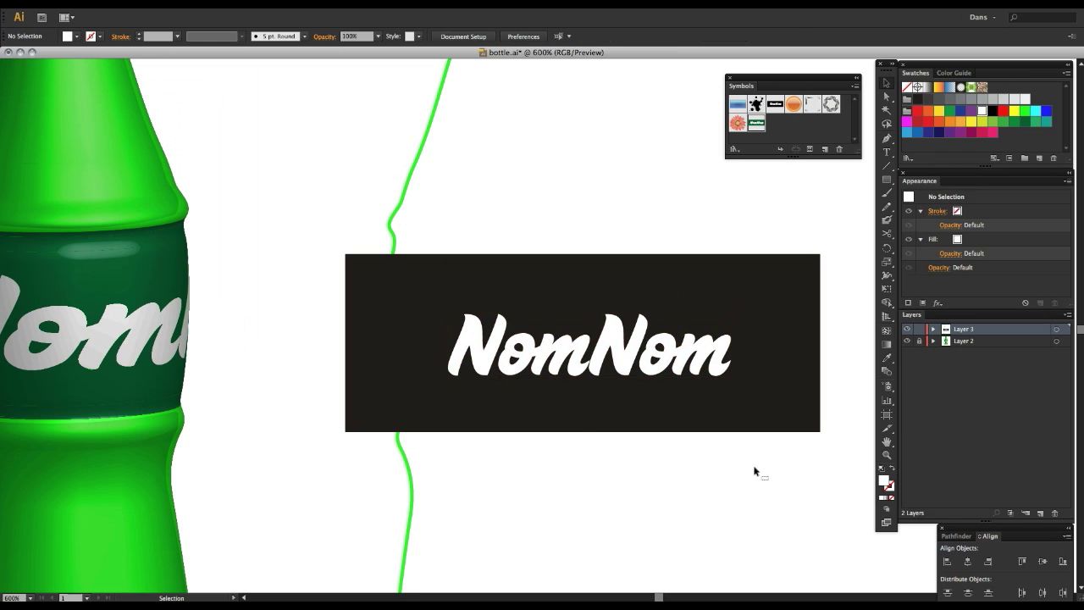
left_click_drag(755, 471, 667, 240)
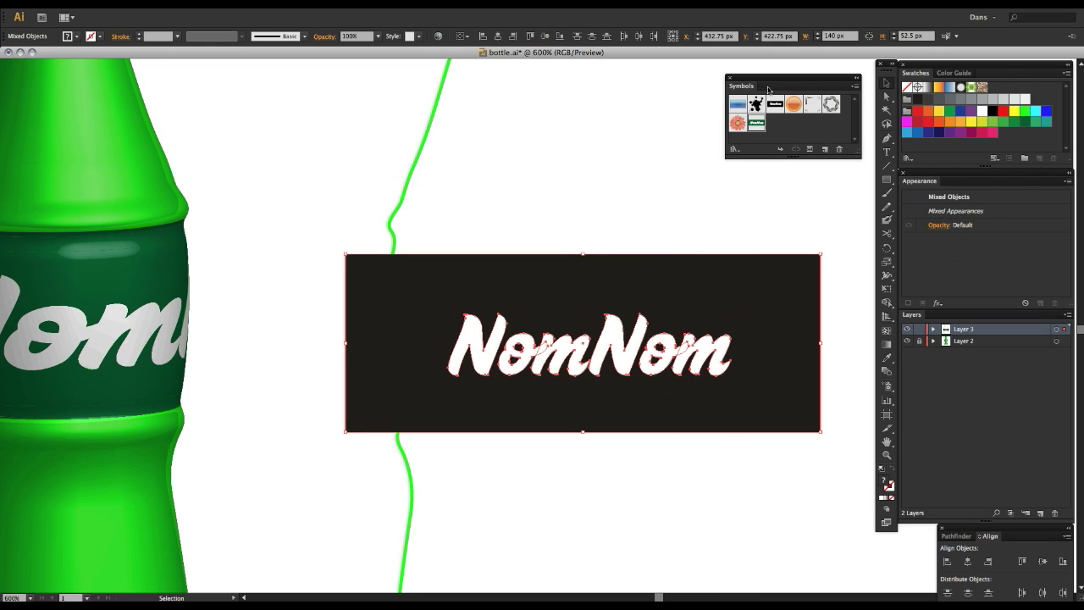
left_click_drag(768, 88, 616, 146)
left_click_drag(622, 315, 636, 197)
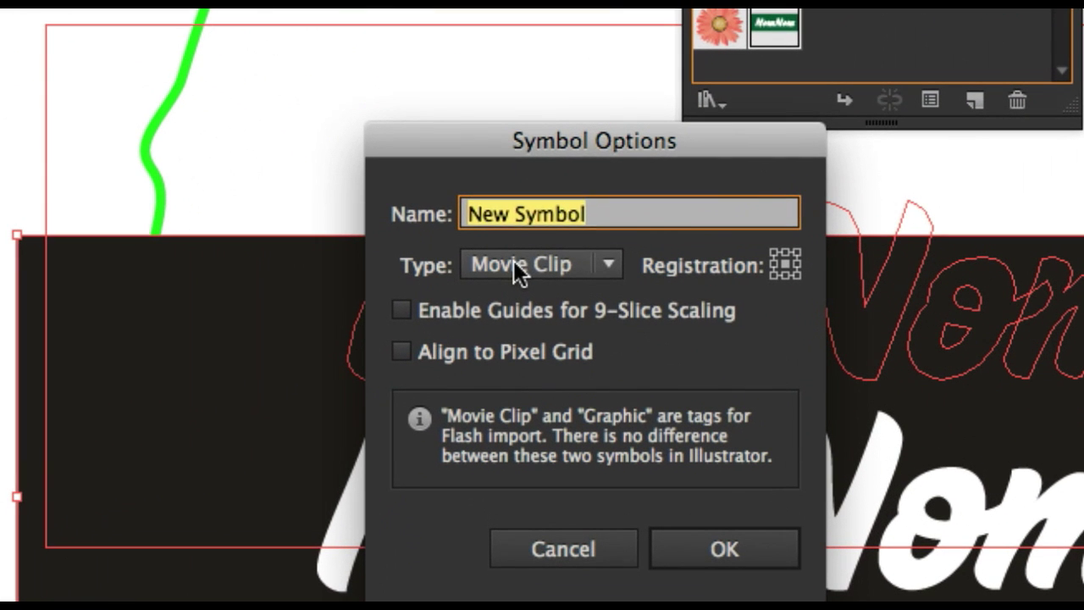
key("BackSpace")
type("no")
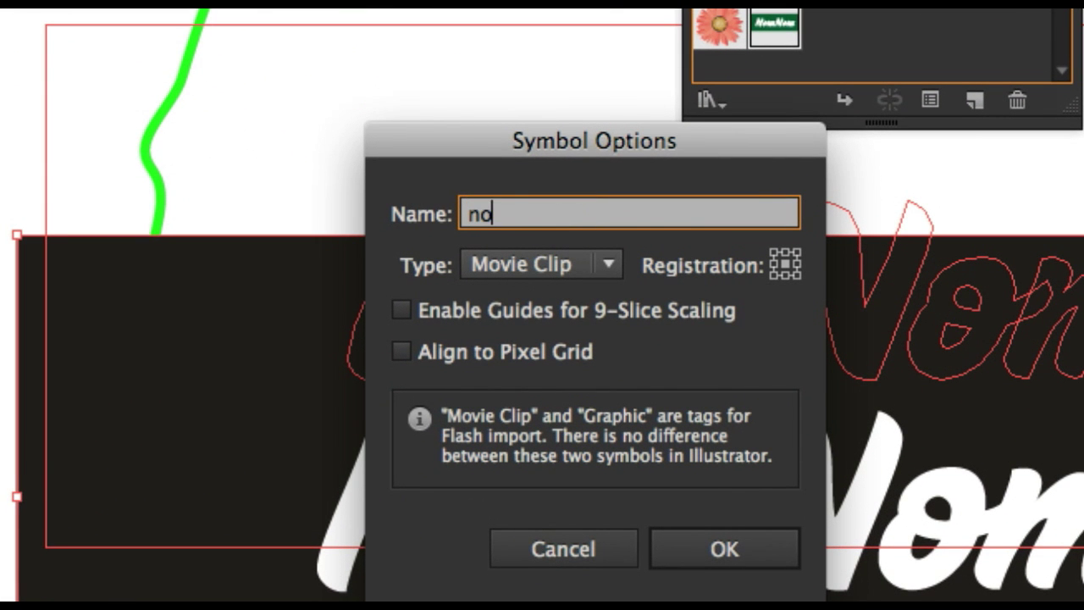
type("mnomnommy")
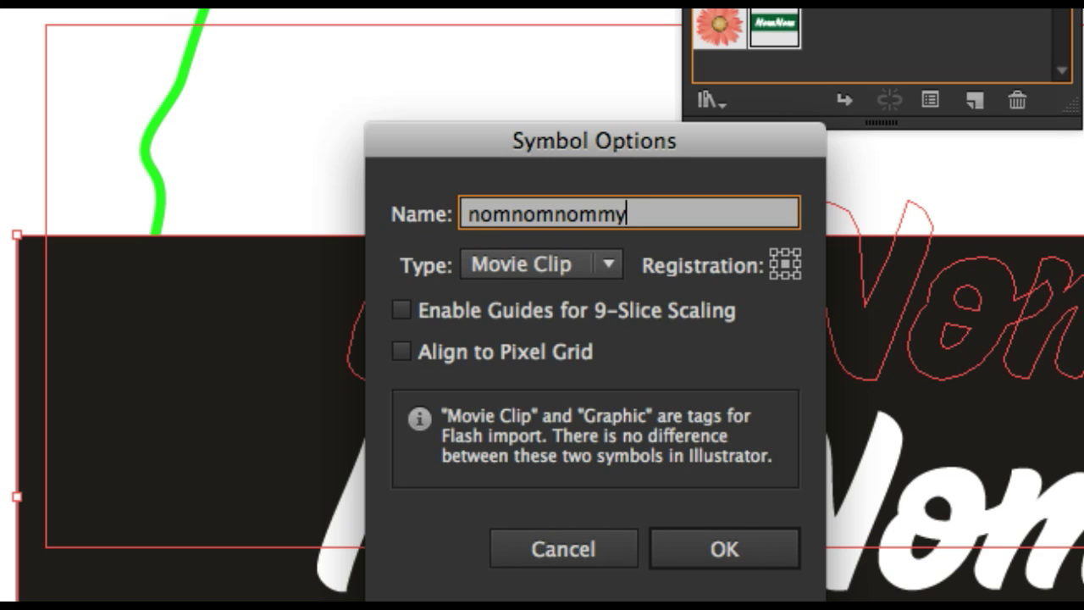
type("nom")
left_click(600, 264)
left_click(568, 335)
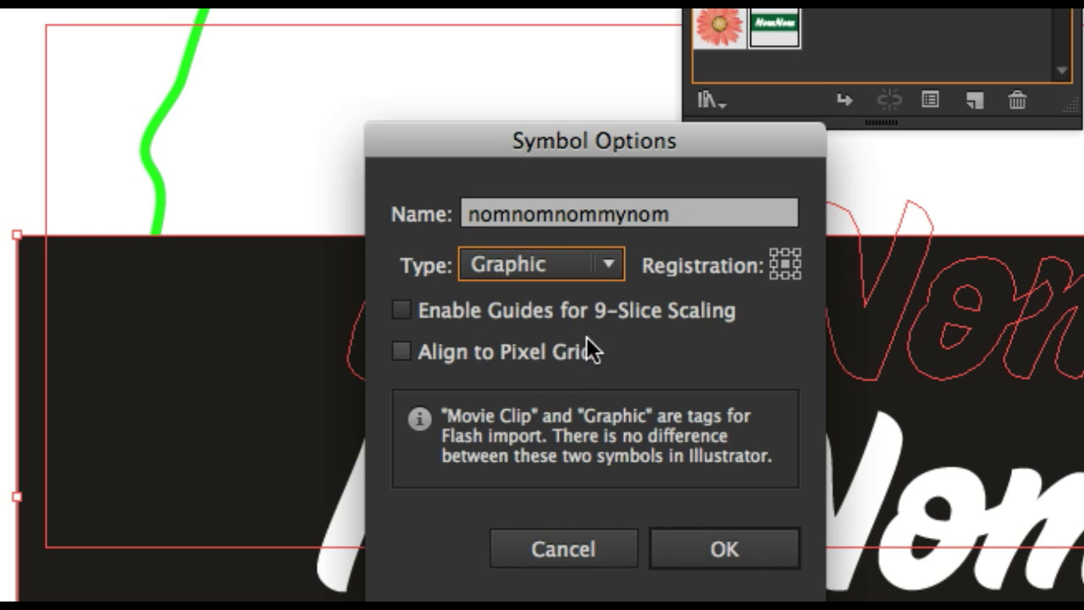
left_click(754, 543)
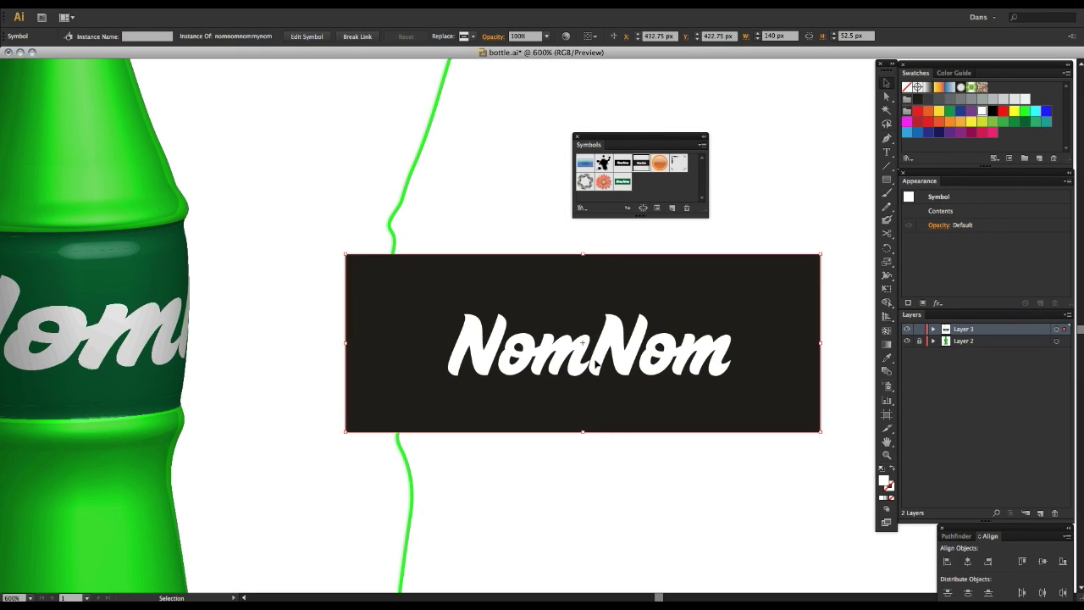
key("Delete")
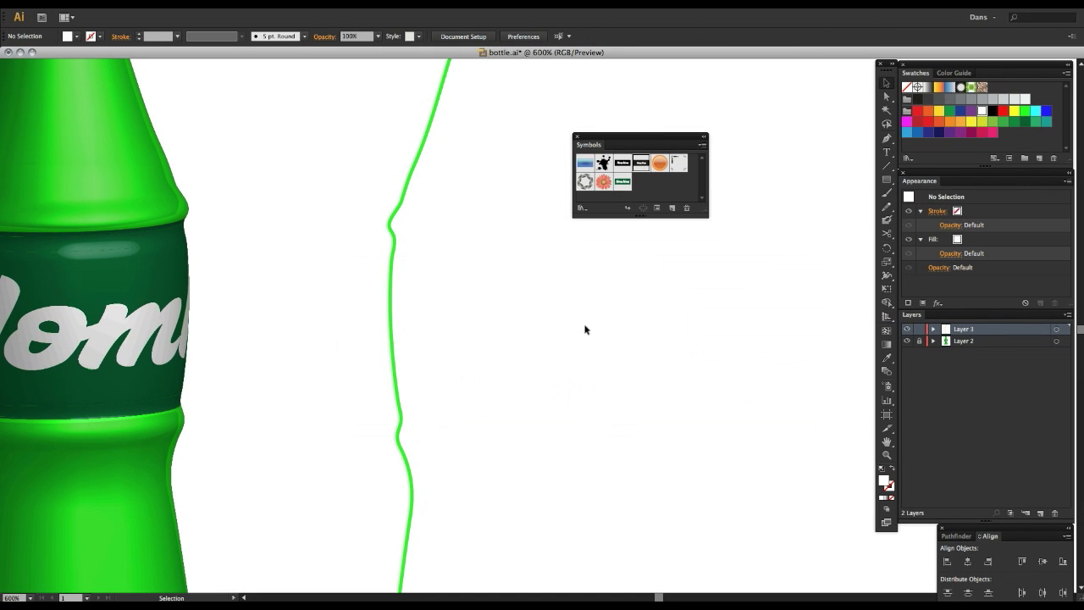
Step: Select the green profile path and preview a 3D Revolve offset from the Right Edge
scroll(480, 327, "up", 1)
scroll(475, 364, "up", 3)
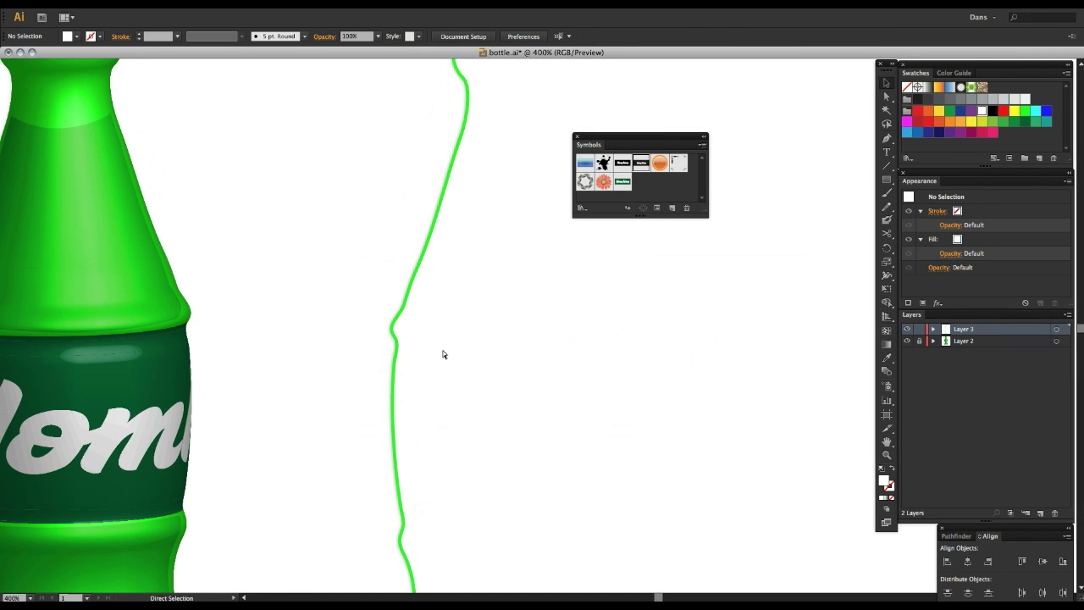
scroll(500, 314, "down", 1)
scroll(438, 286, "down", 1)
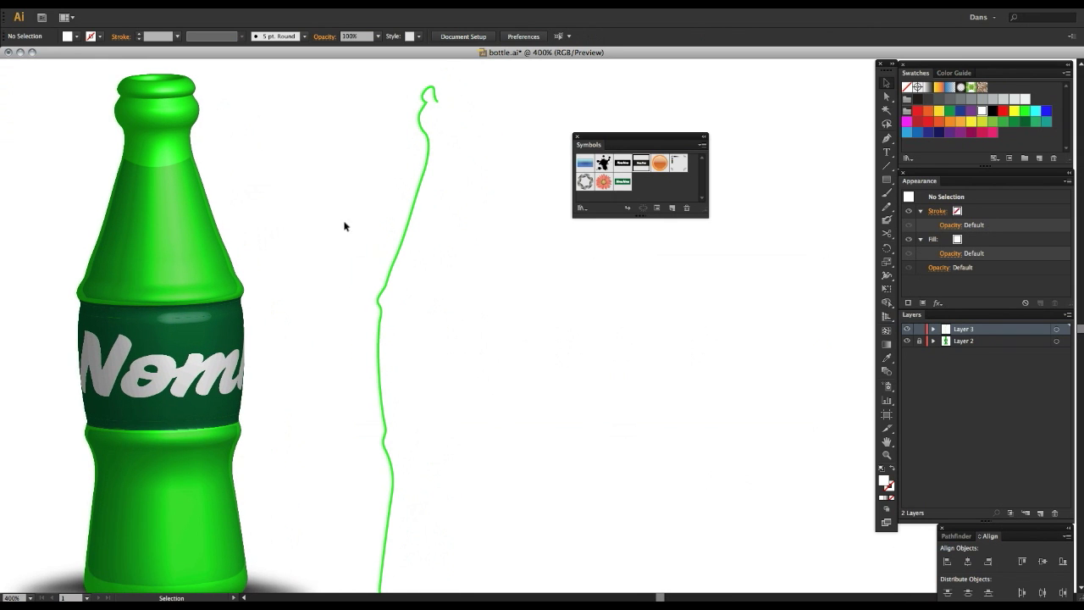
left_click(401, 235)
left_click(243, 4)
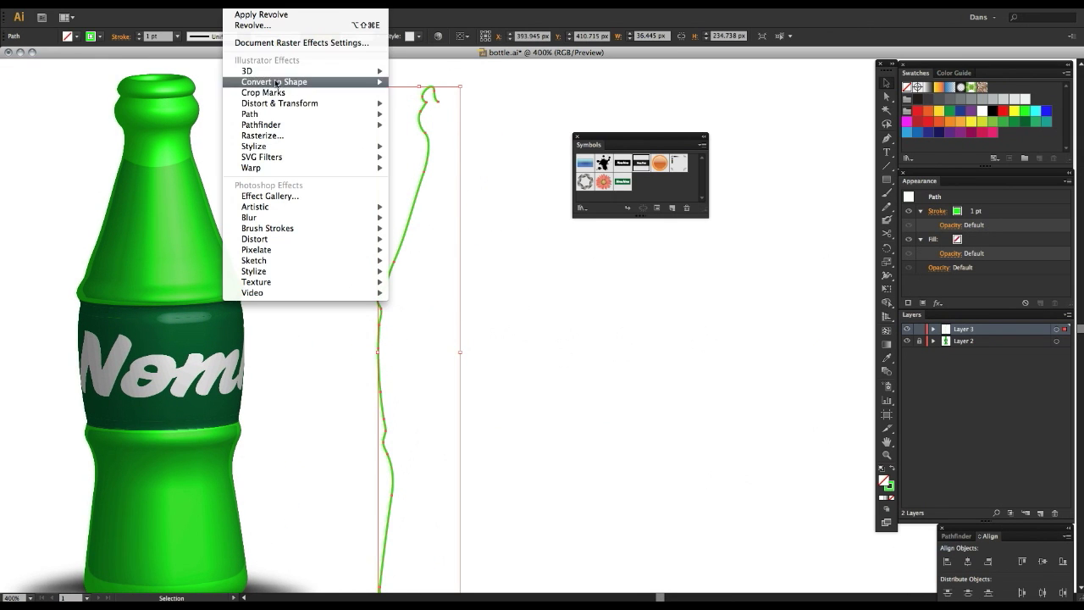
left_click(440, 82)
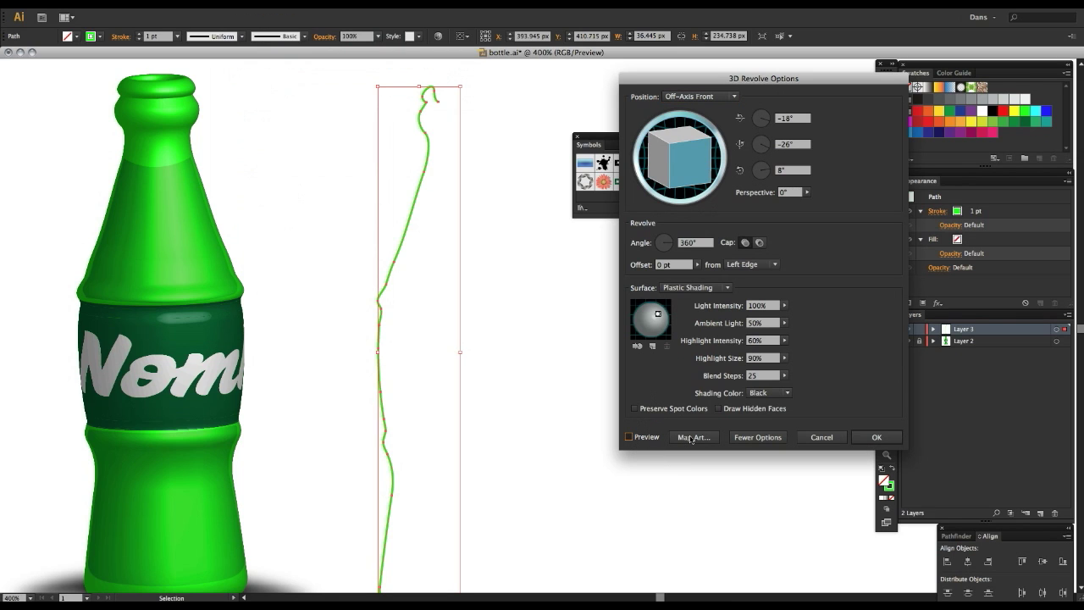
left_click(629, 437)
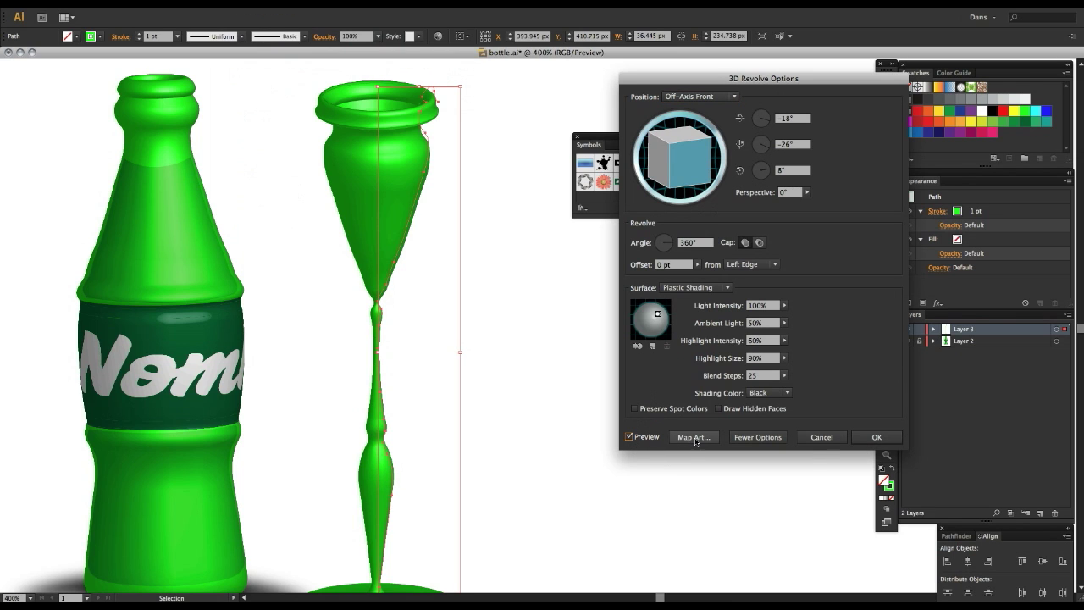
left_click(774, 265)
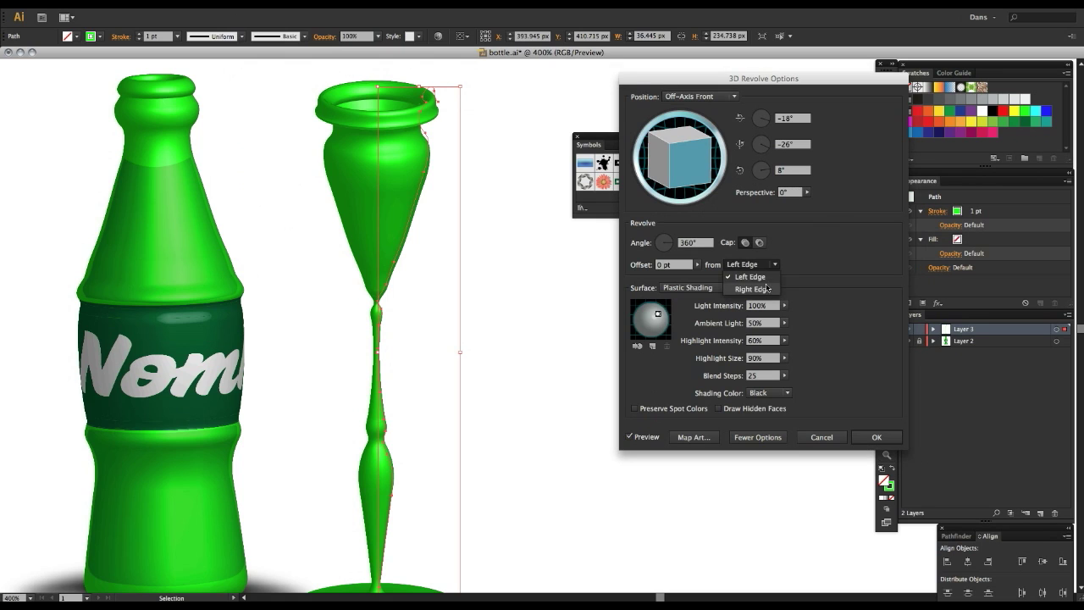
left_click(765, 288)
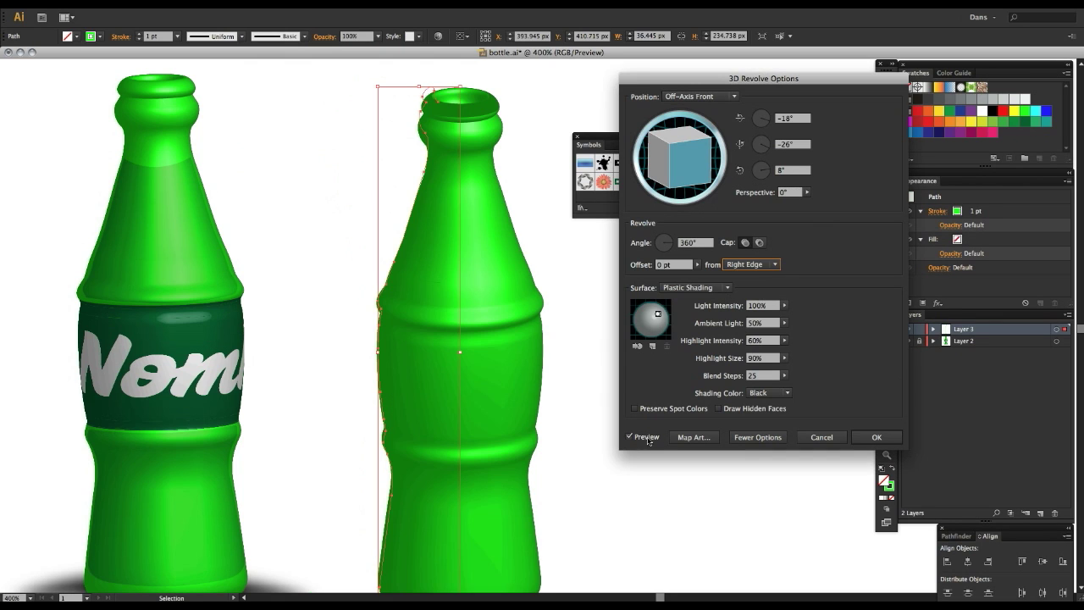
Step: In Map Art, step through the bottle's surfaces to surface 10 of 14, the label band
left_click(683, 441)
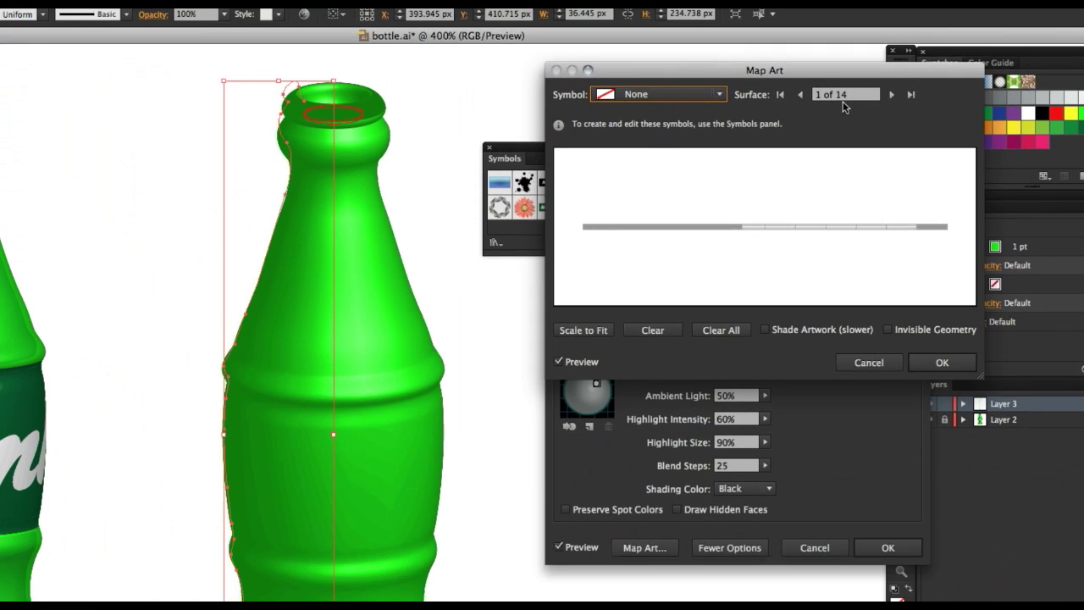
left_click(891, 94)
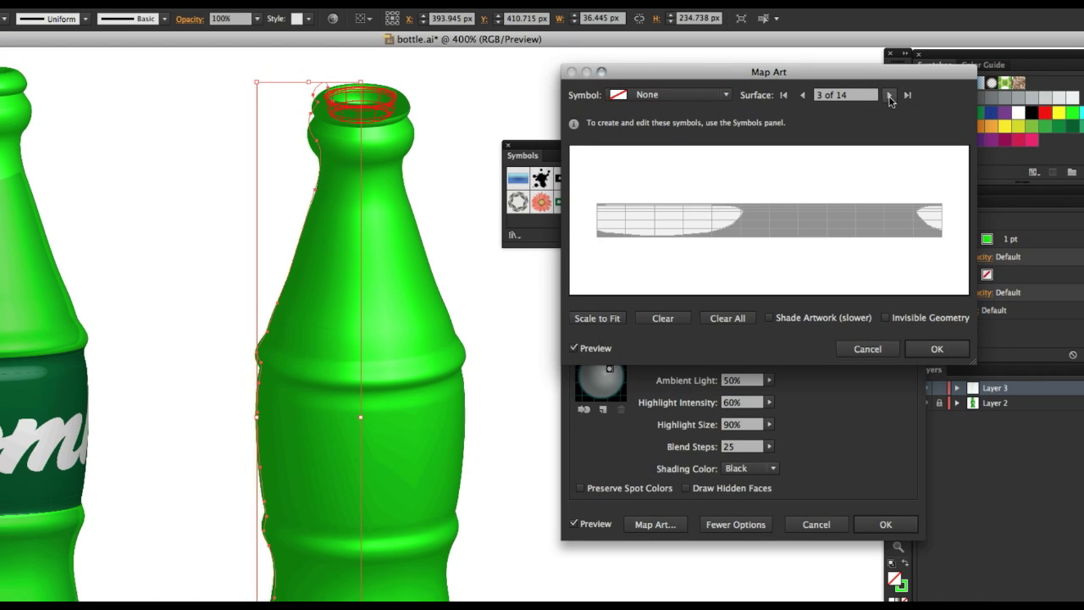
left_click(891, 95)
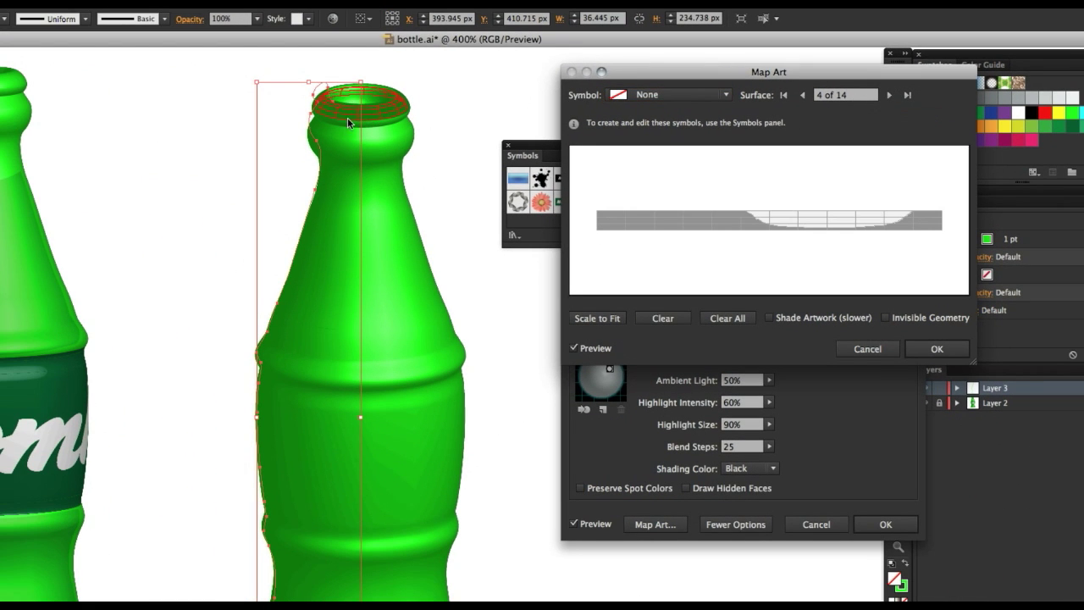
left_click(889, 95)
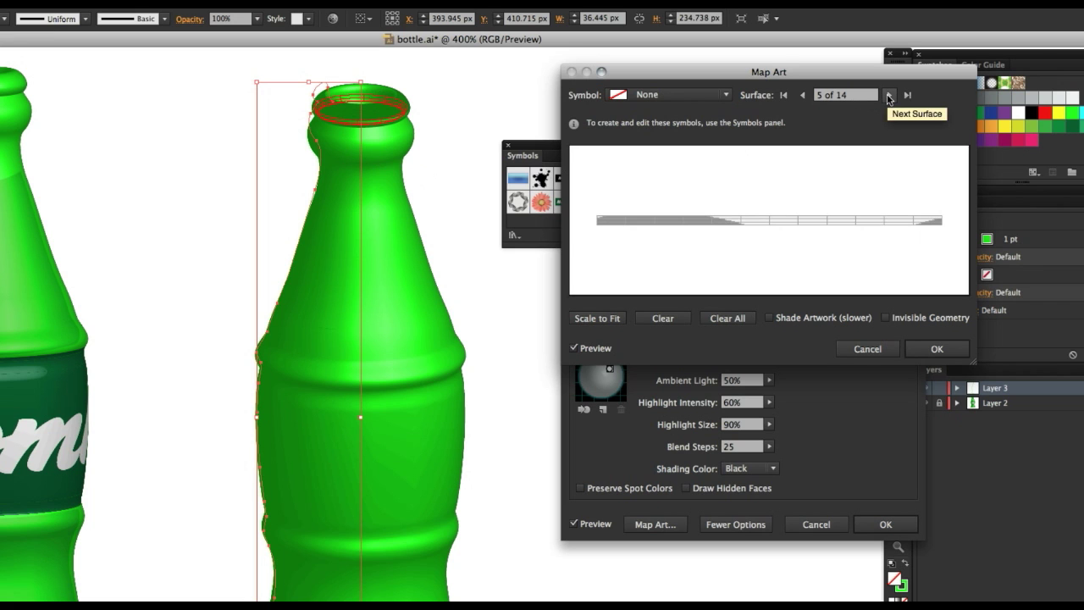
left_click(888, 95)
left_click(888, 95)
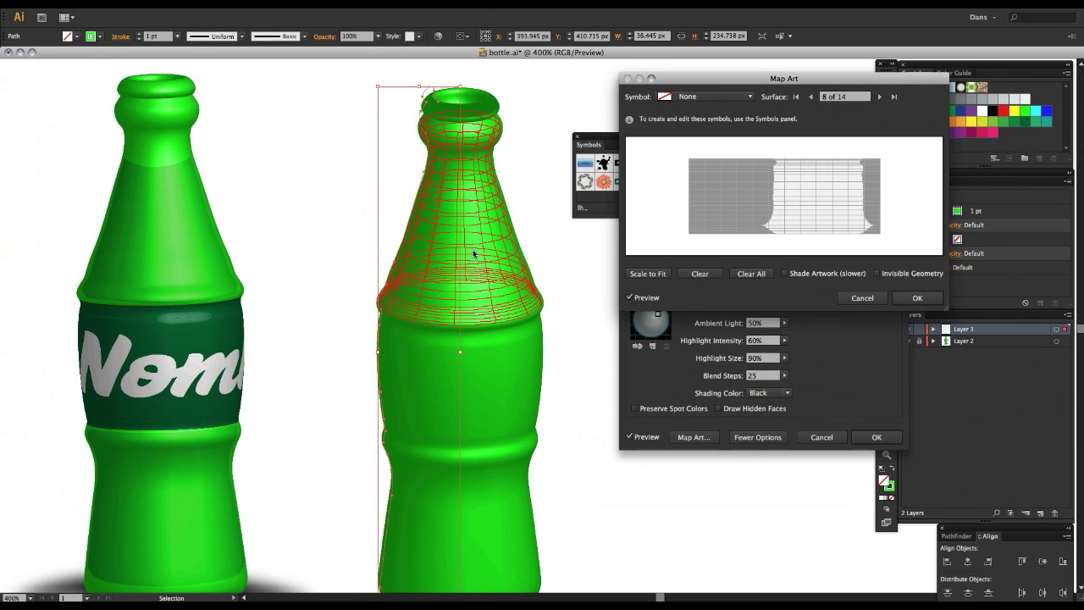
left_click(880, 97)
left_click(881, 97)
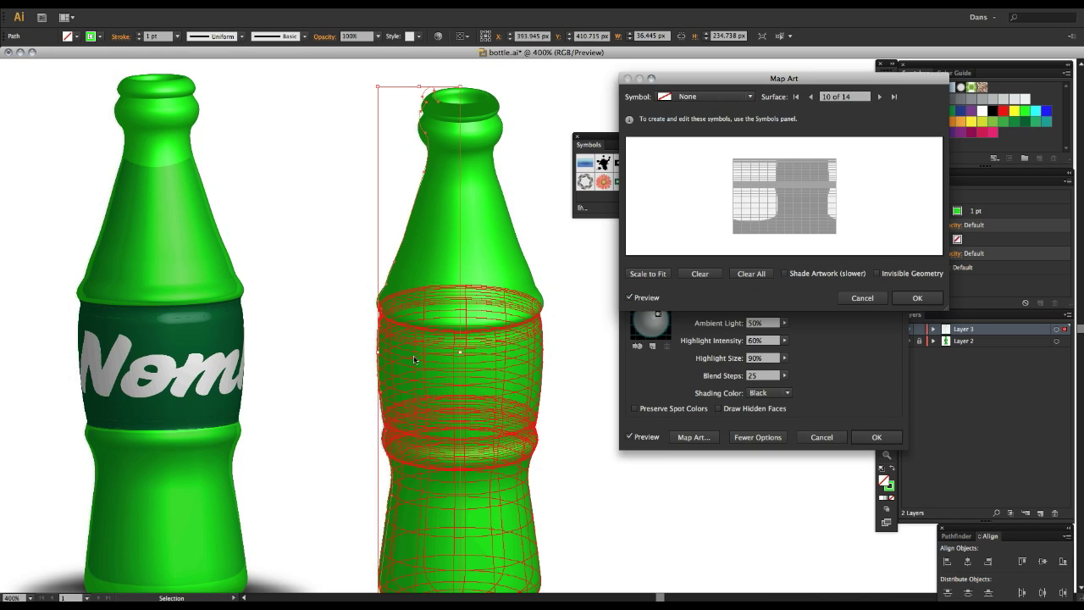
left_click(749, 98)
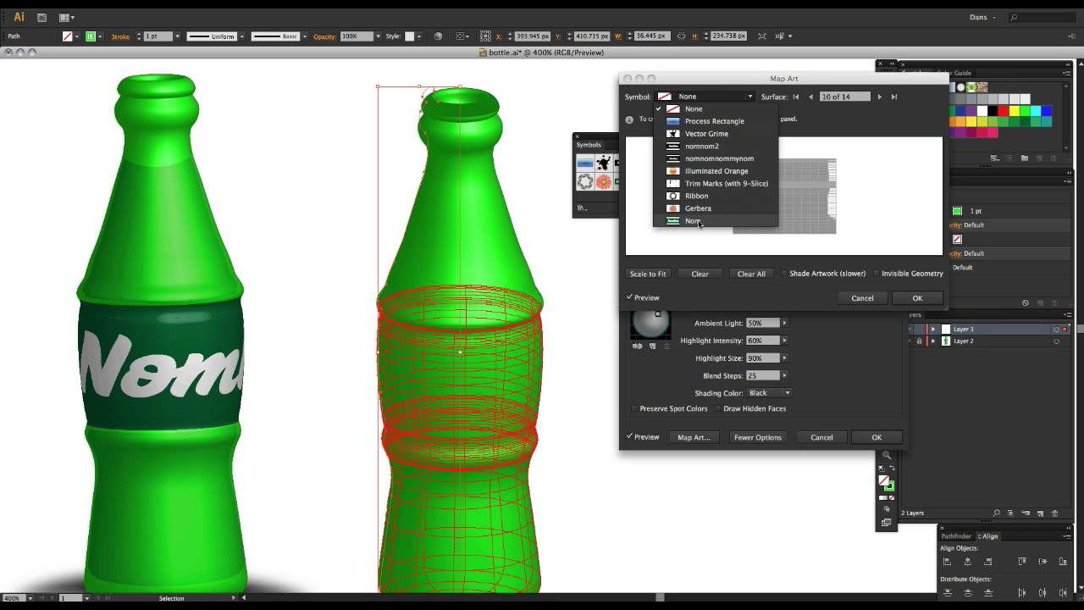
Step: Map the NomNom symbol onto the band, move it up and stretch both sides wider
key("Escape")
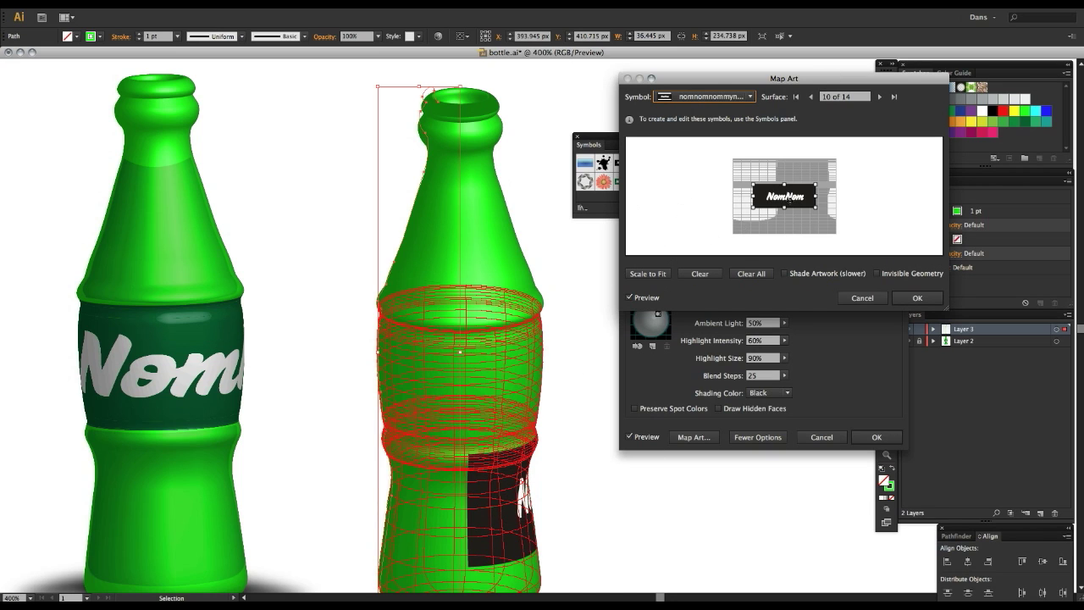
mouse_move(788, 197)
left_mouse_down()
mouse_move(787, 178)
mouse_move(781, 185)
left_mouse_up()
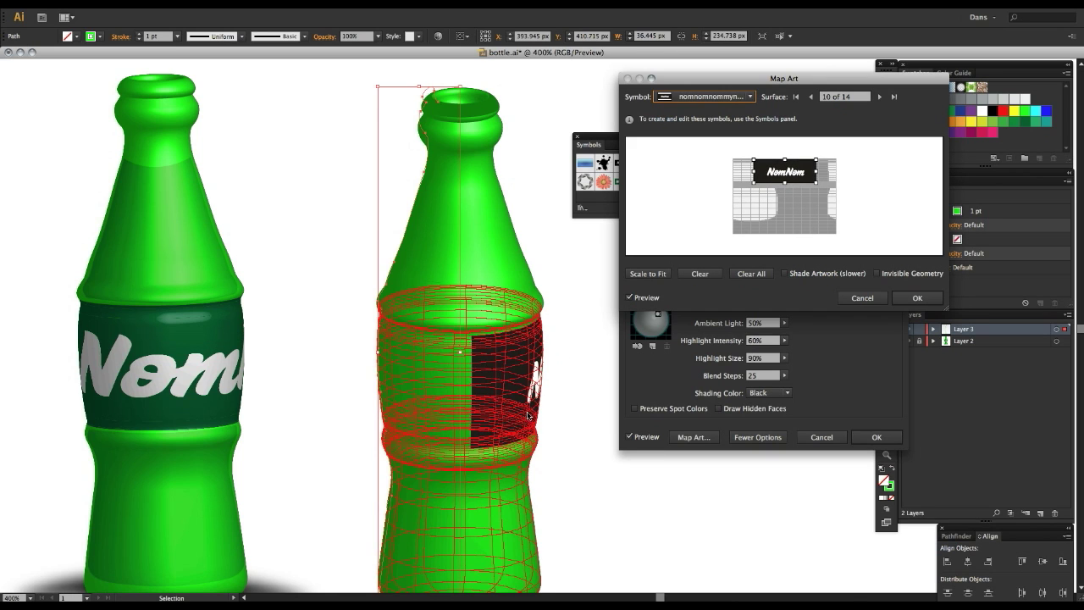
left_click_drag(753, 172, 733, 172)
left_click_drag(822, 172, 838, 170)
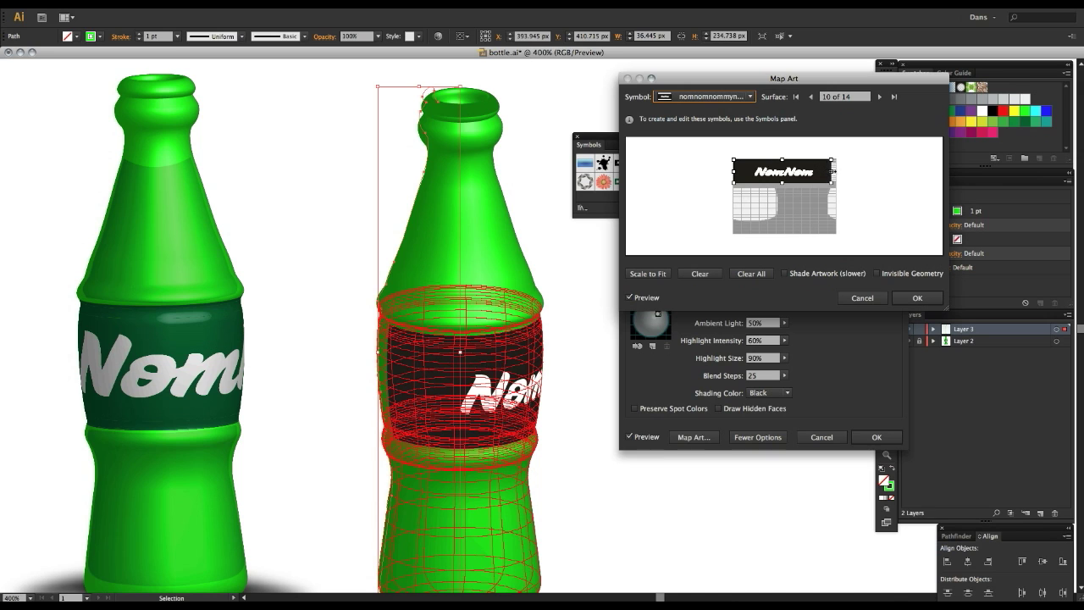
left_click(918, 297)
left_click_drag(688, 158, 681, 163)
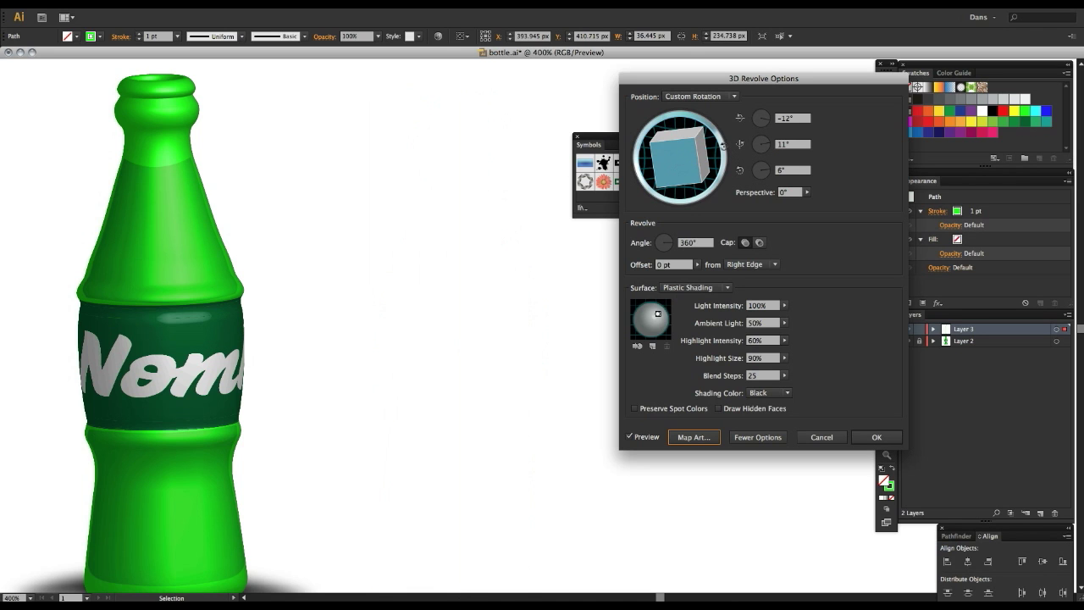
Step: Rotate the bottle to a custom tilt with the label facing front, then apply the revolve
left_click_drag(722, 146, 683, 168)
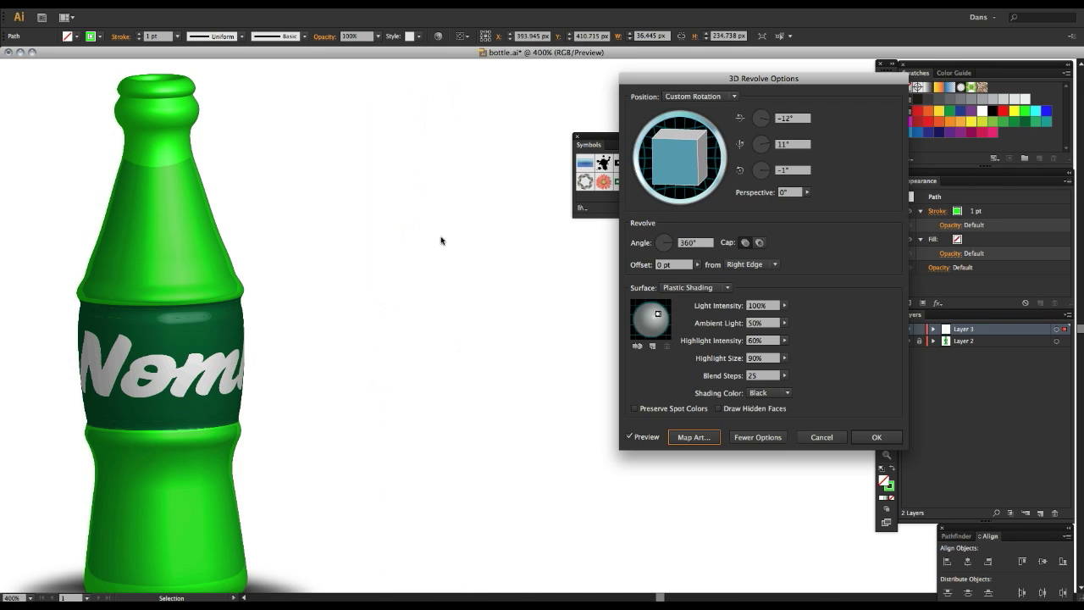
left_click_drag(676, 154, 684, 162)
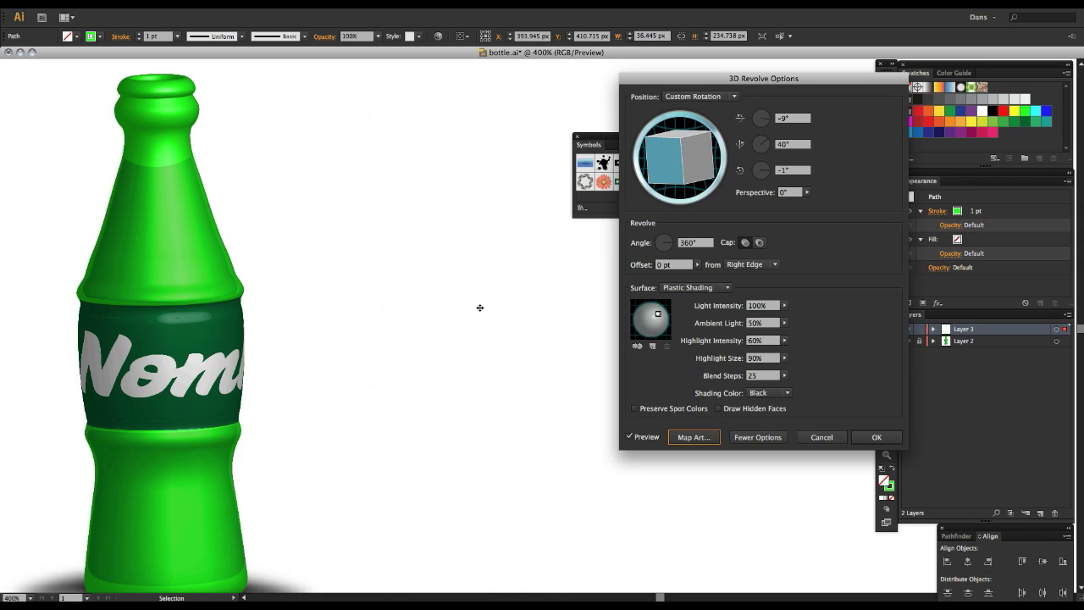
left_click(878, 439)
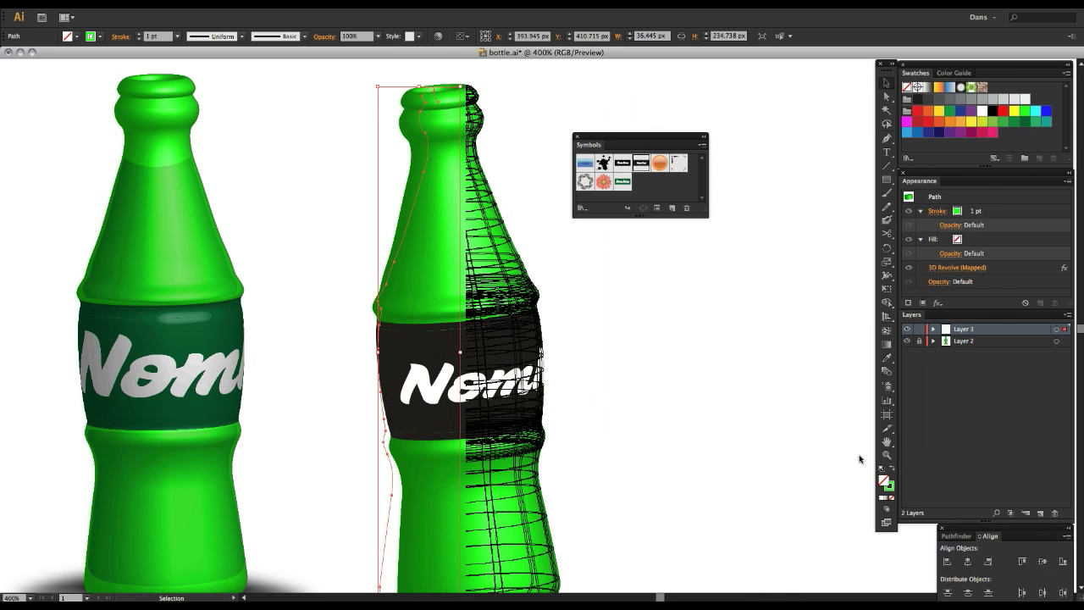
Step: Deselect the new bottle and pan and zoom out to show both bottles side by side
left_click(720, 354)
mouse_move(632, 438)
left_mouse_down()
mouse_move(581, 334)
mouse_move(655, 370)
mouse_move(656, 390)
left_mouse_up()
scroll(379, 213, "up", 3)
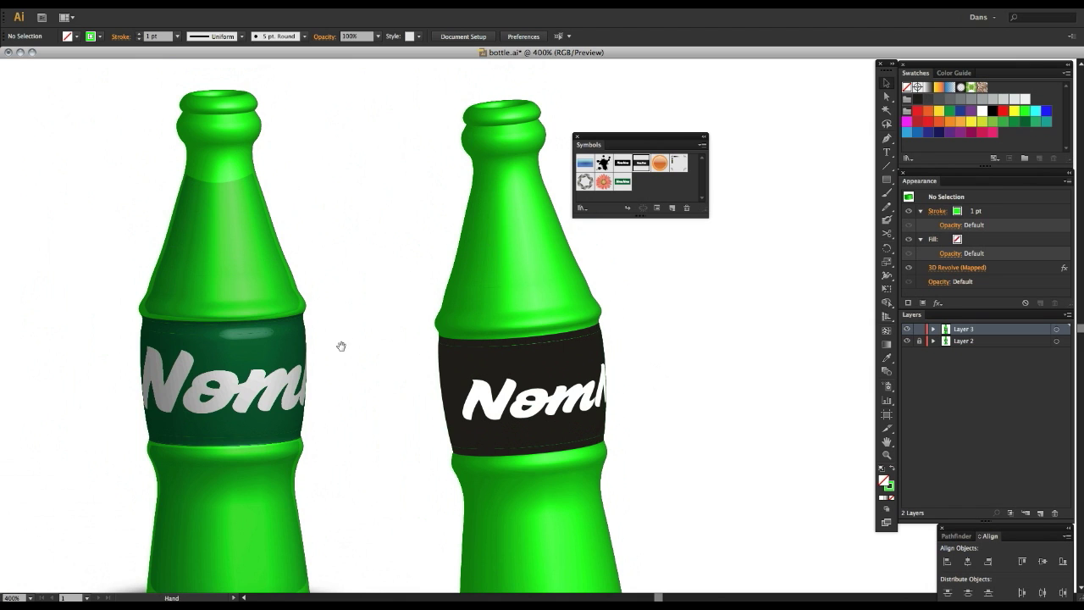
left_click_drag(341, 344, 321, 231)
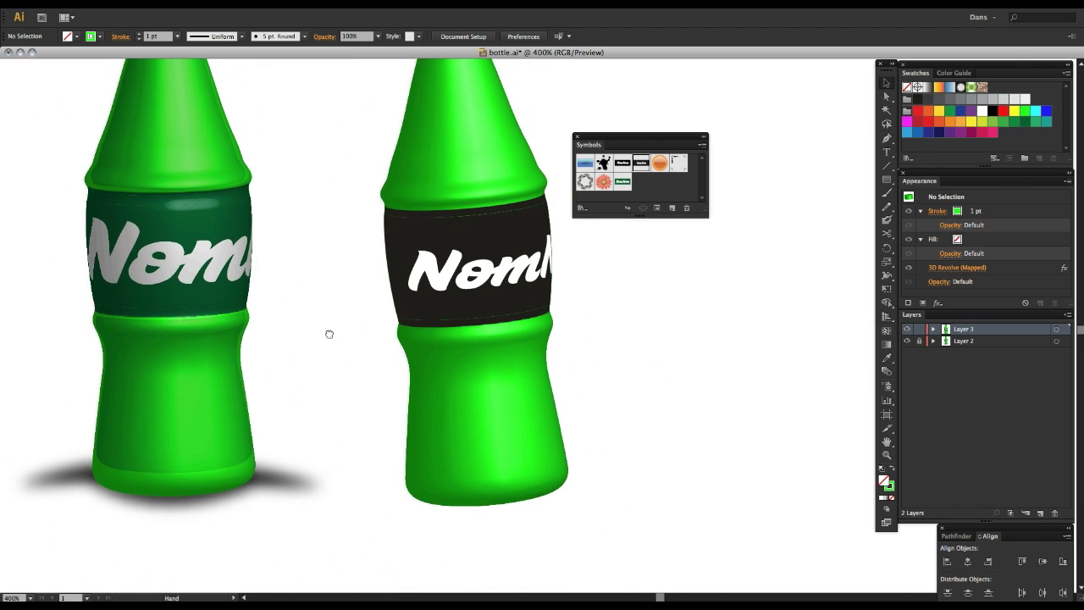
scroll(327, 331, "up", 3)
key("ctrl+minus")
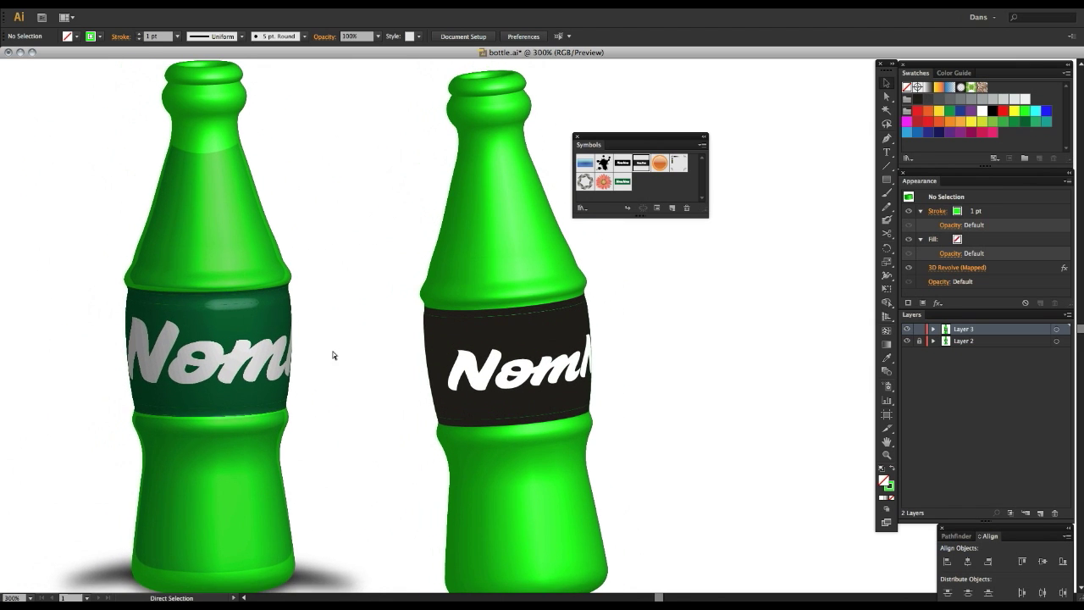
left_click_drag(515, 355, 485, 337)
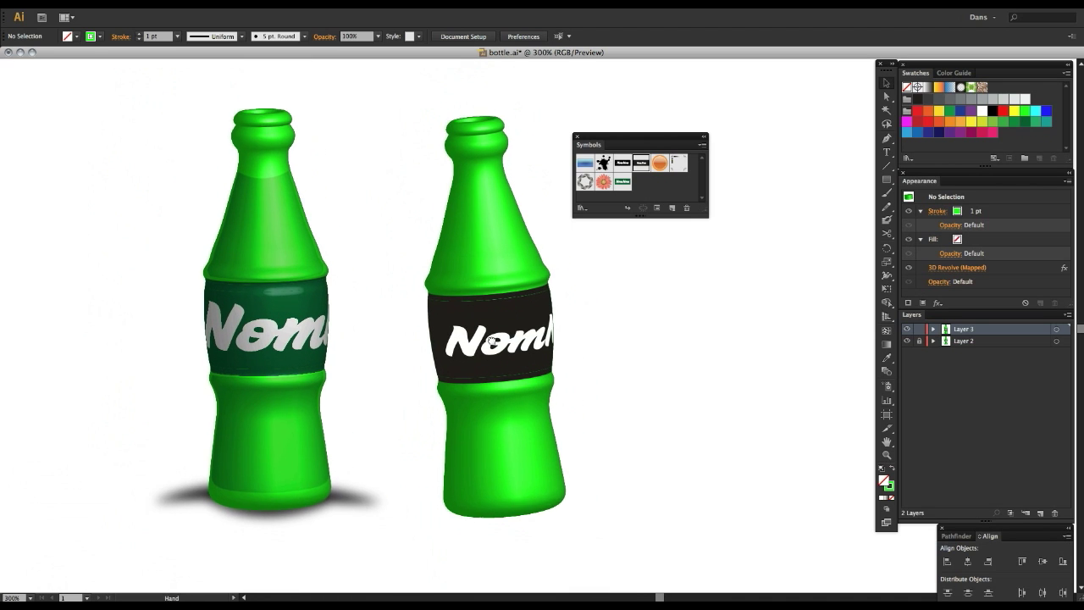